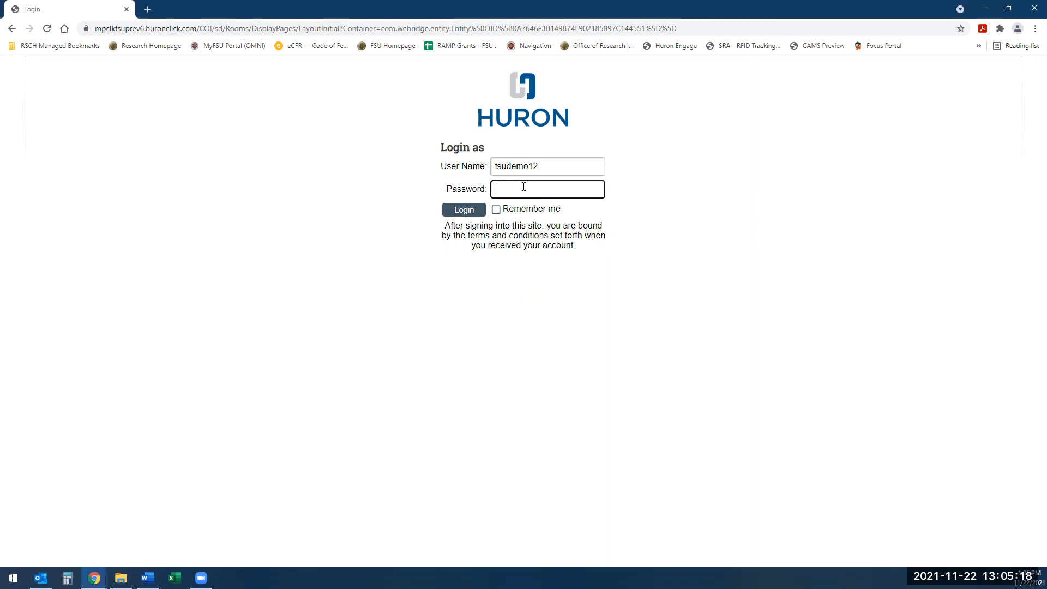
Step: Sign in with the account password and open the discloser's disclosure profile for editing
{"action": "type", "text": "****"}
{"action": "key", "text": "Return"}
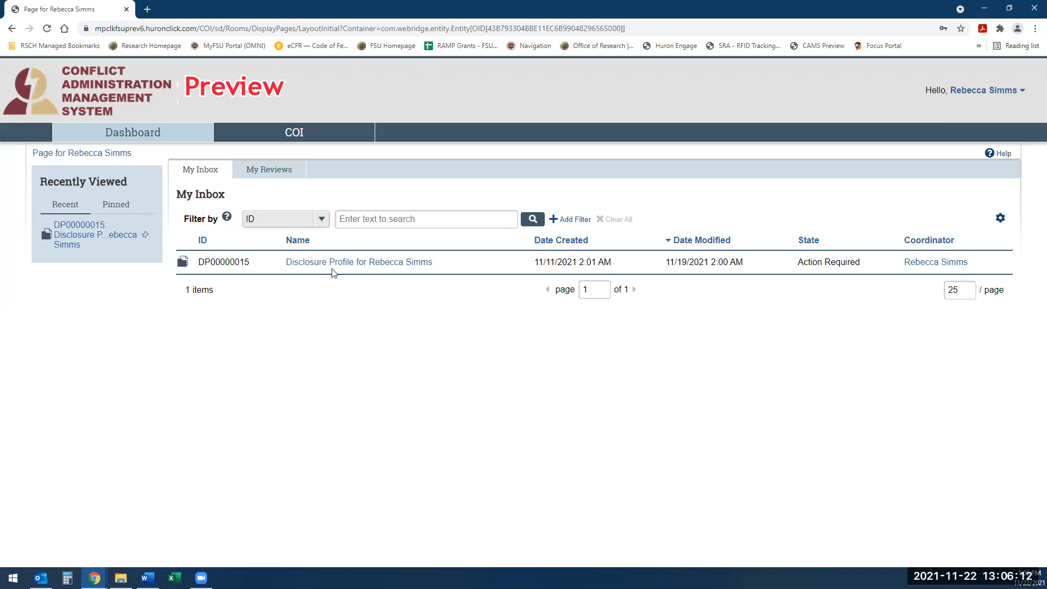
{"action": "left_click", "coordinate": [290, 139]}
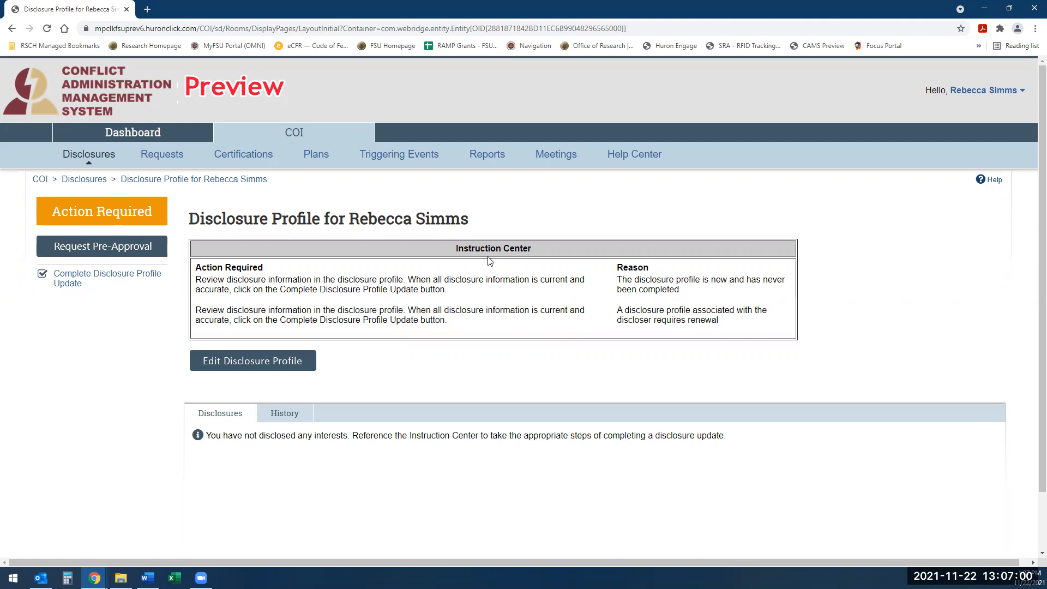
{"action": "left_click", "coordinate": [258, 360]}
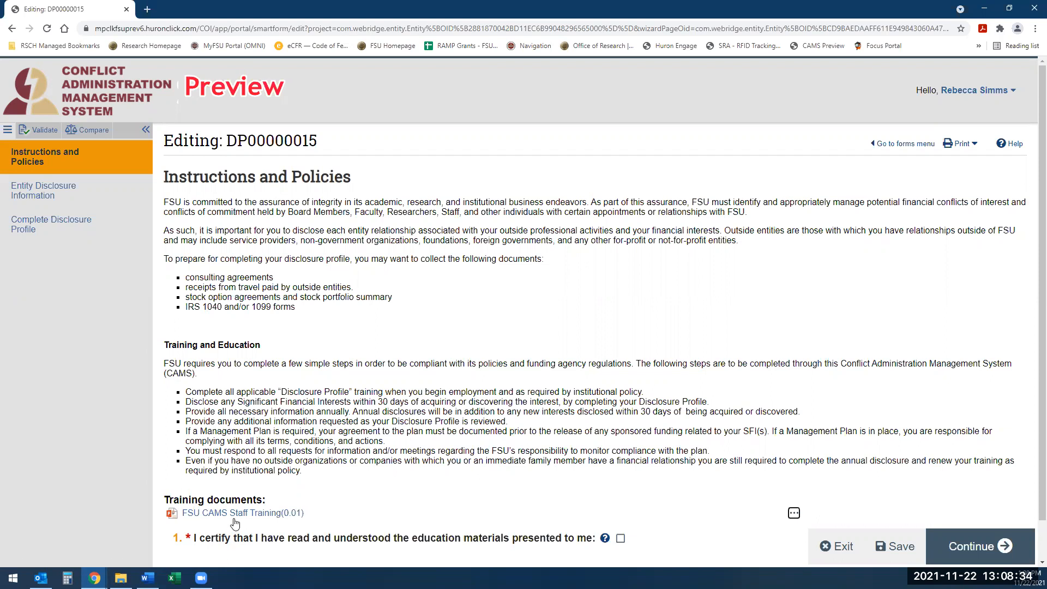
Step: Certify that the education materials have been read and understood, and continue to the entity disclosure form
{"action": "scroll", "coordinate": [232, 523], "scroll_direction": "down", "scroll_amount": 1}
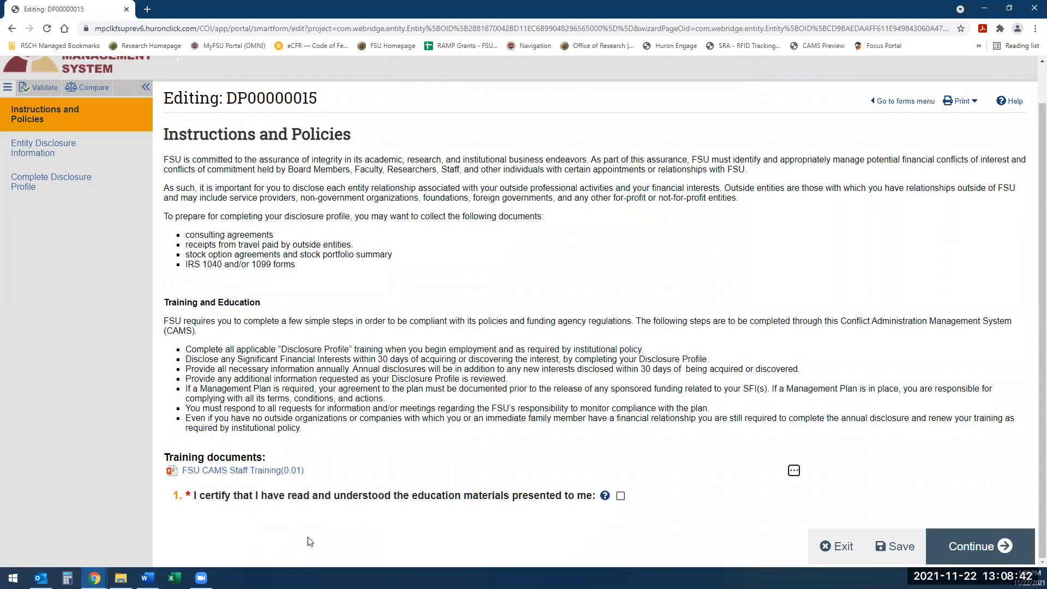
{"action": "left_click", "coordinate": [620, 496]}
{"action": "left_click", "coordinate": [970, 545]}
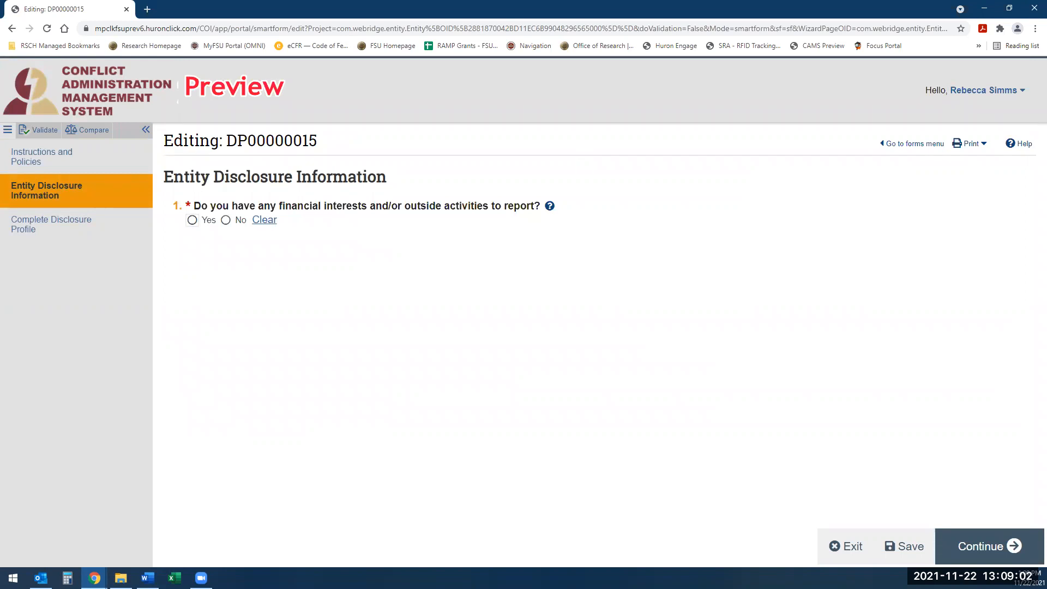
Step: Answer Yes to having financial interests or outside activities to report, and consult the help on entity disclosures
{"action": "left_click", "coordinate": [225, 220]}
{"action": "left_click", "coordinate": [192, 221]}
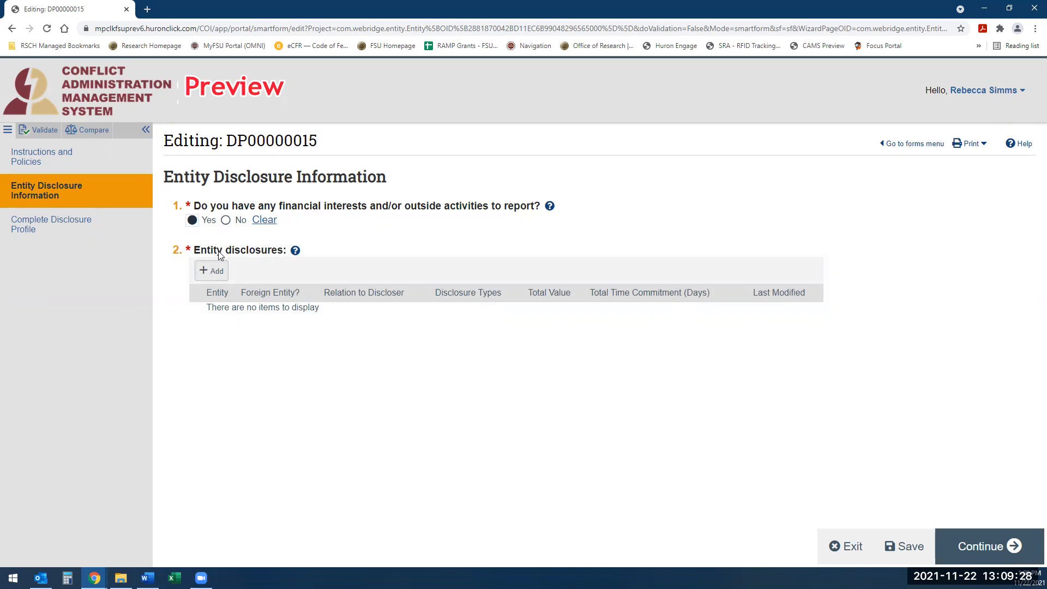
{"action": "left_click", "coordinate": [295, 250]}
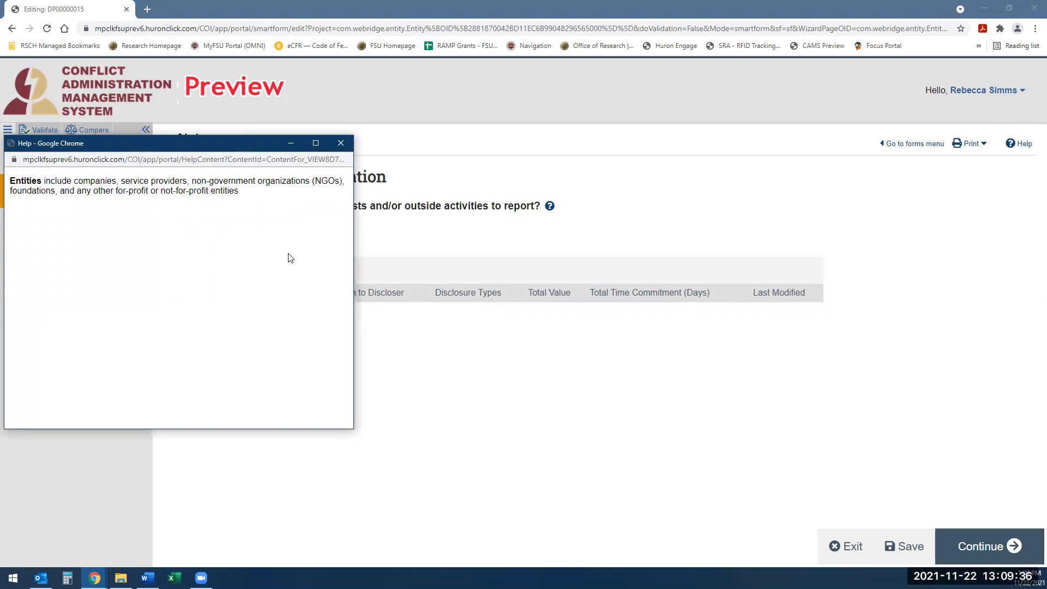
{"action": "left_click", "coordinate": [341, 144]}
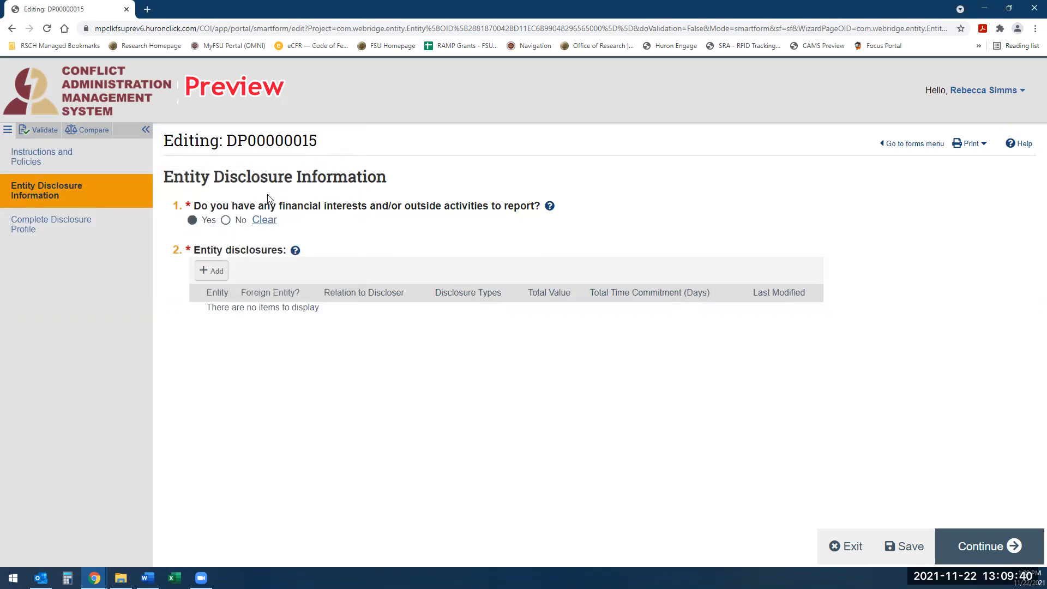
Step: Start a new entity disclosure and choose Abbott Laboratories as the entity
{"action": "left_click", "coordinate": [204, 272]}
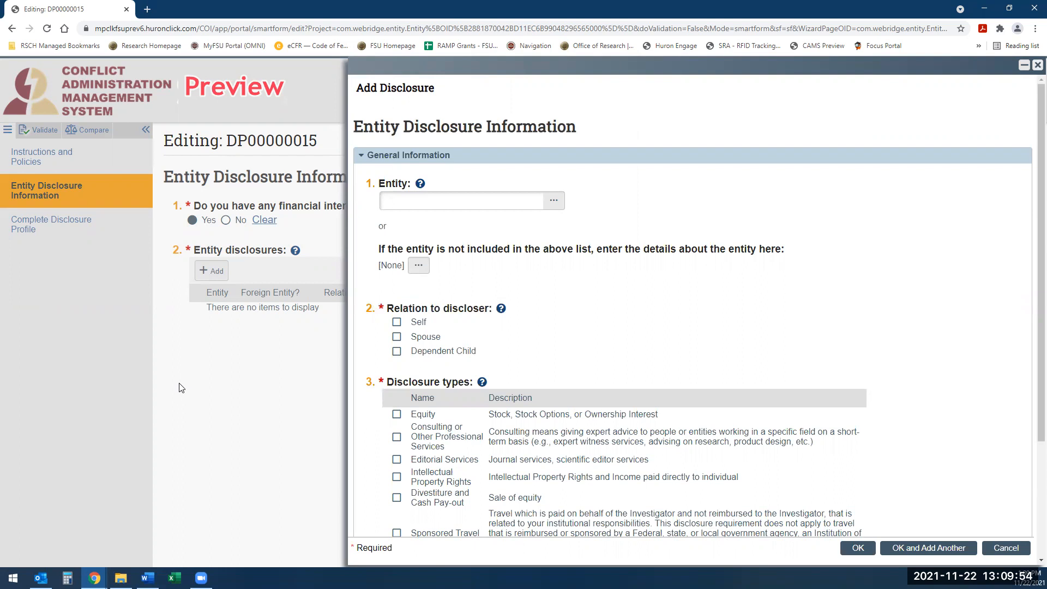
{"action": "left_click", "coordinate": [555, 201]}
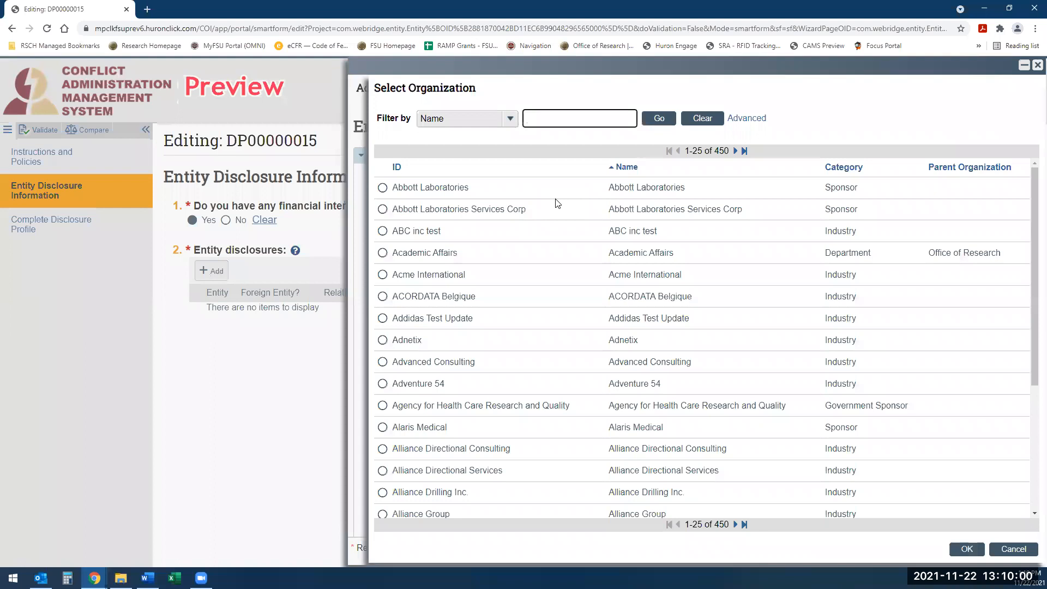
{"action": "left_click", "coordinate": [1000, 553]}
{"action": "left_click", "coordinate": [398, 200]}
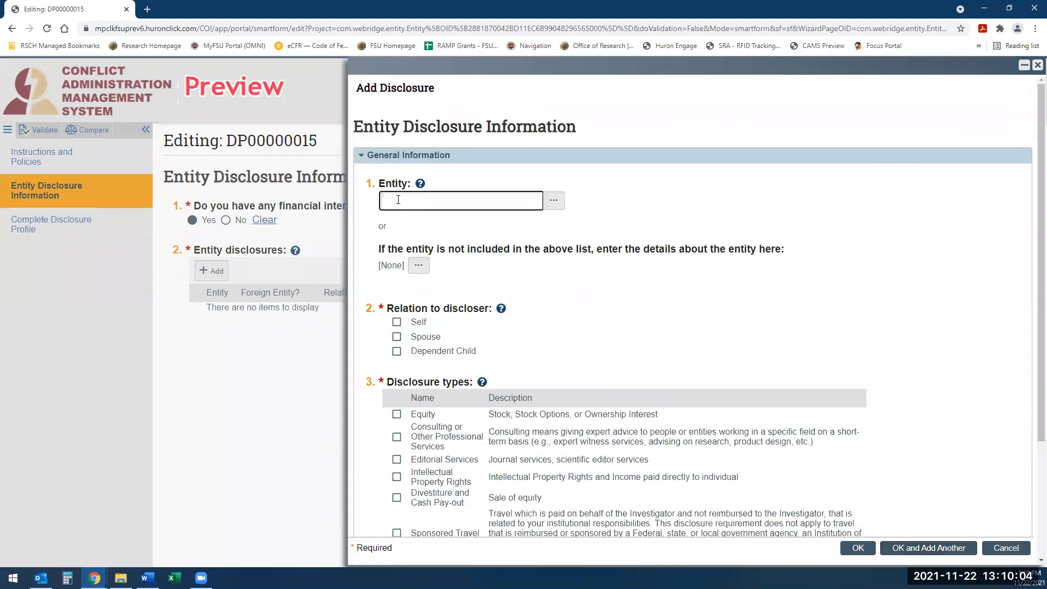
{"action": "type", "text": "Abbott La"}
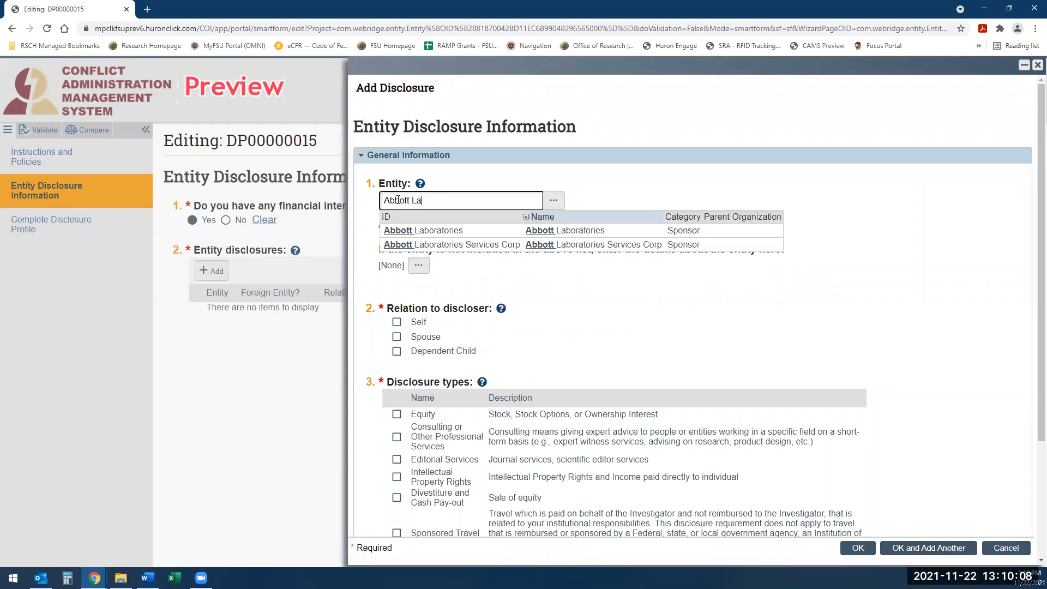
{"action": "left_click", "coordinate": [411, 234]}
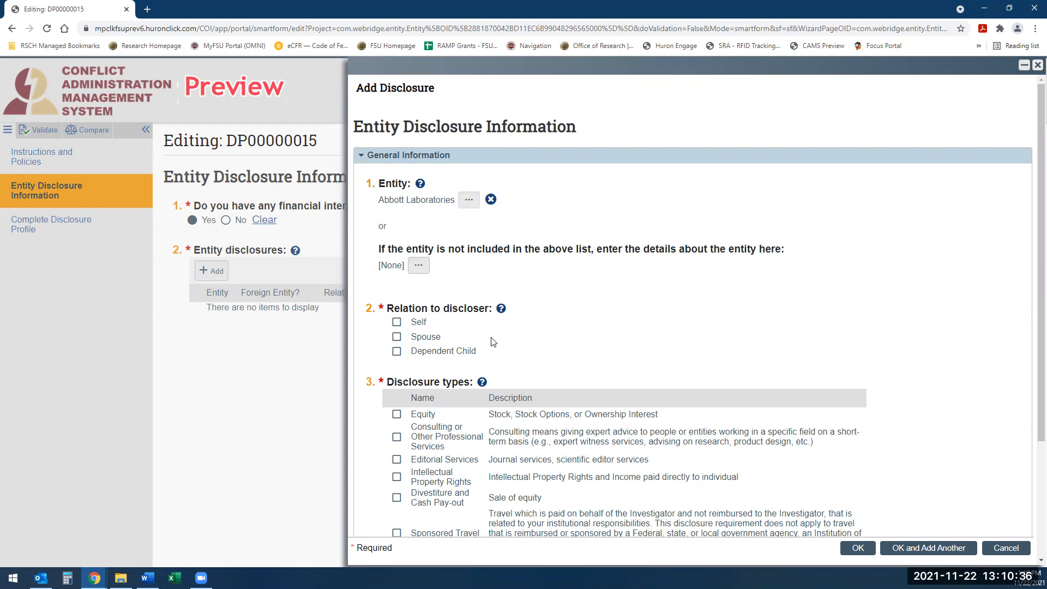
Step: Set the relation to discloser to Self and select the disclosure types Equity and Consulting or Other Professional Services
{"action": "left_click", "coordinate": [397, 323]}
{"action": "scroll", "coordinate": [485, 463], "scroll_direction": "down", "scroll_amount": 2}
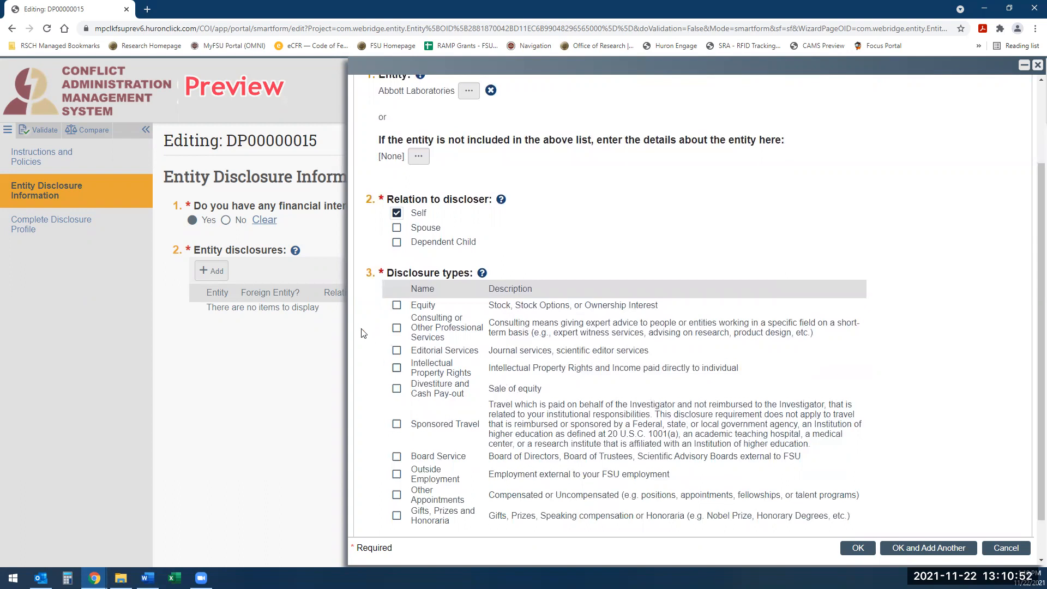
{"action": "left_click", "coordinate": [397, 306]}
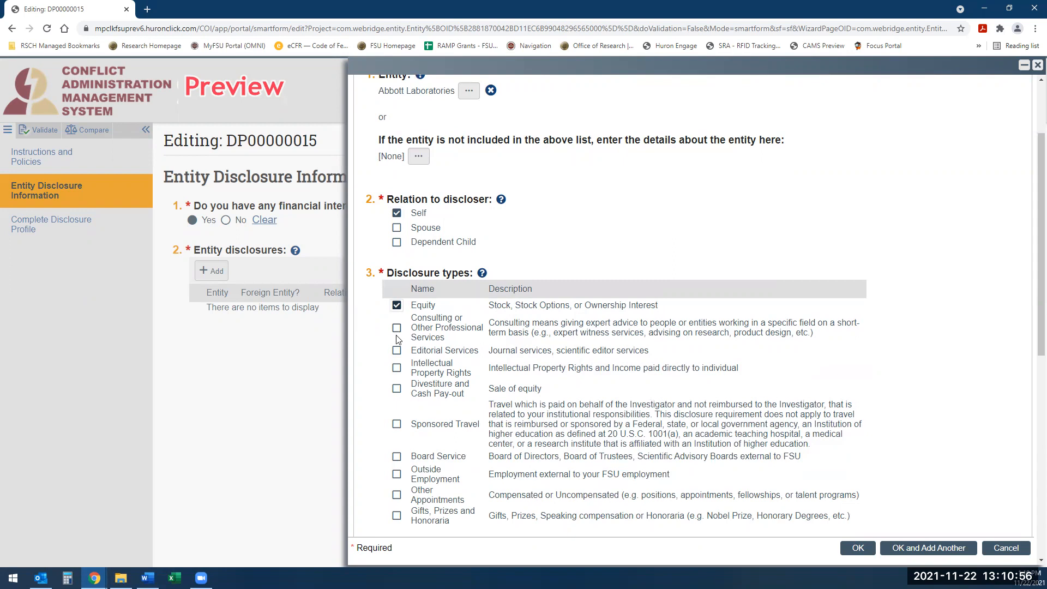
{"action": "left_click", "coordinate": [397, 328]}
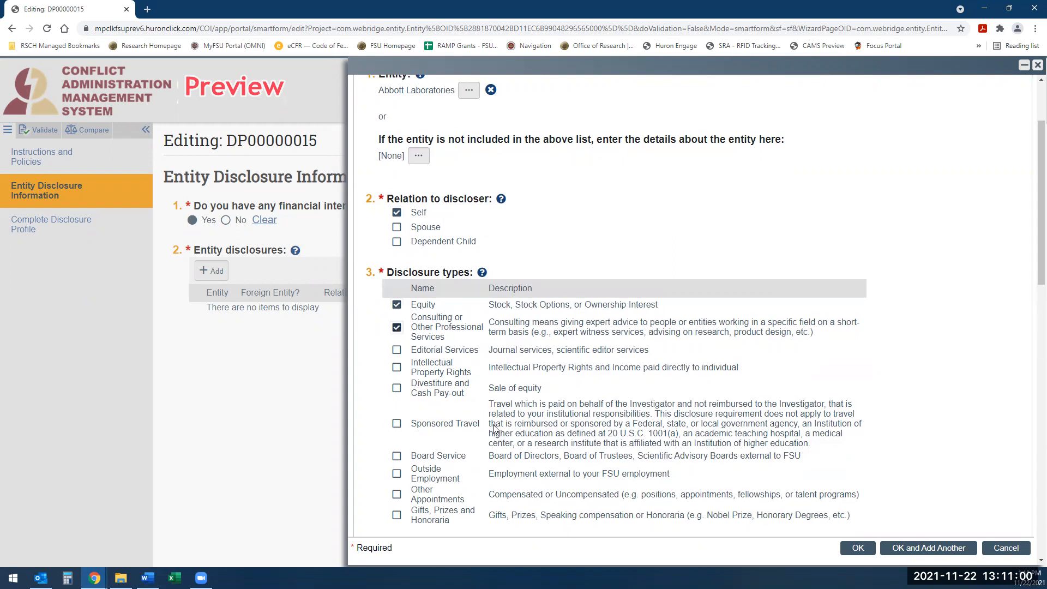
Step: Answer Yes to owning stock or partnership shares in the organization and enter 15000 as their current value
{"action": "scroll", "coordinate": [494, 428], "scroll_direction": "down", "scroll_amount": 3}
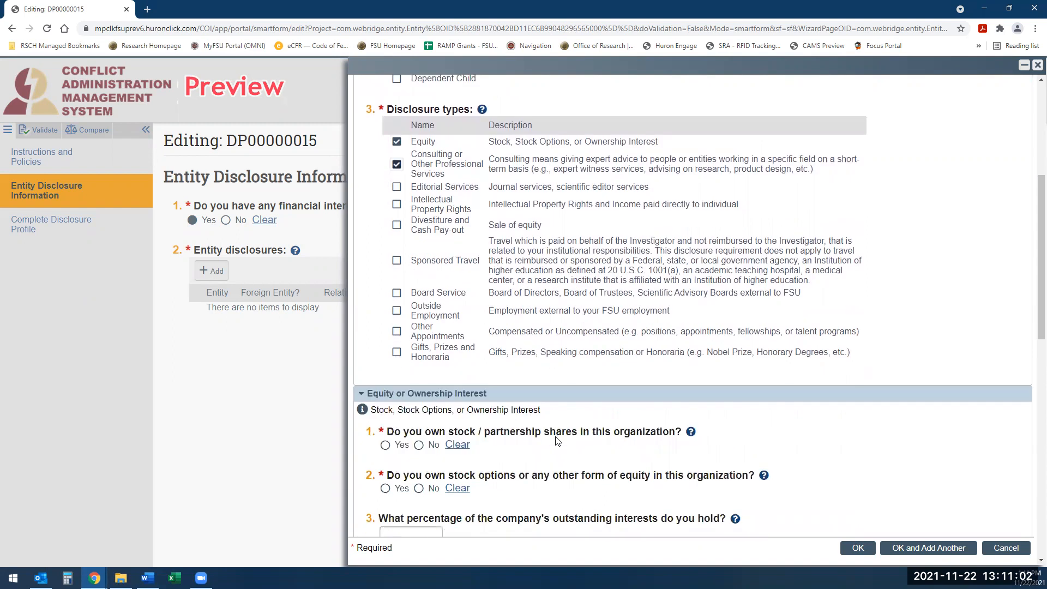
{"action": "scroll", "coordinate": [557, 440], "scroll_direction": "down", "scroll_amount": 1}
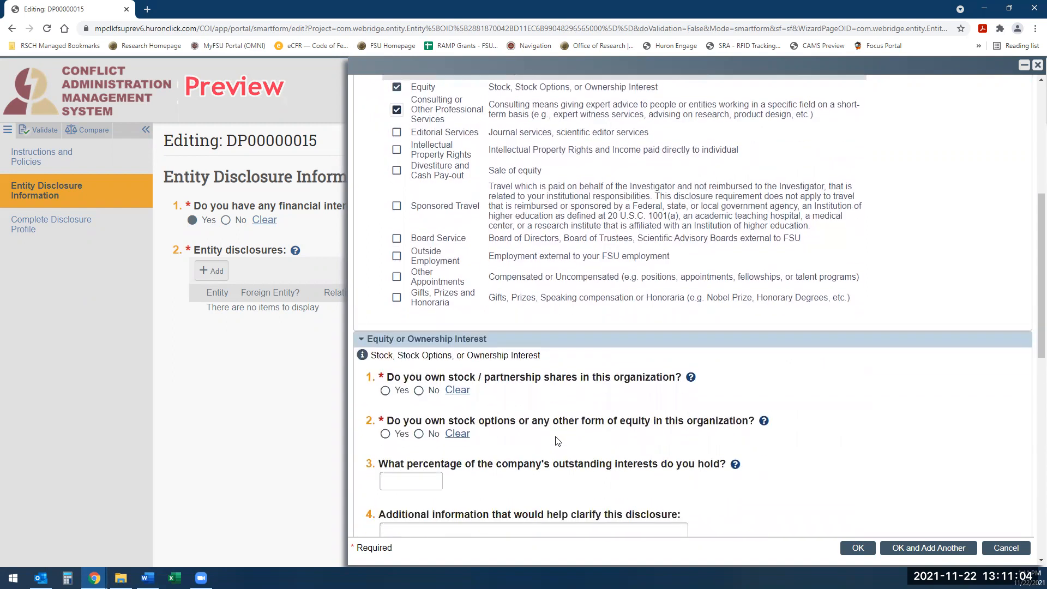
{"action": "scroll", "coordinate": [557, 440], "scroll_direction": "down", "scroll_amount": 1}
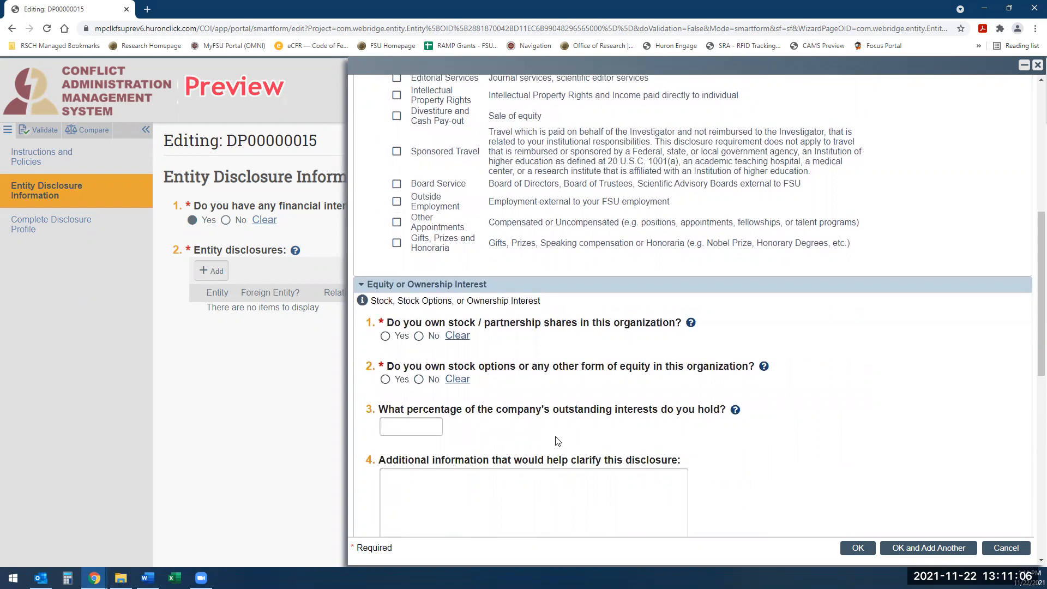
{"action": "scroll", "coordinate": [556, 441], "scroll_direction": "down", "scroll_amount": 1}
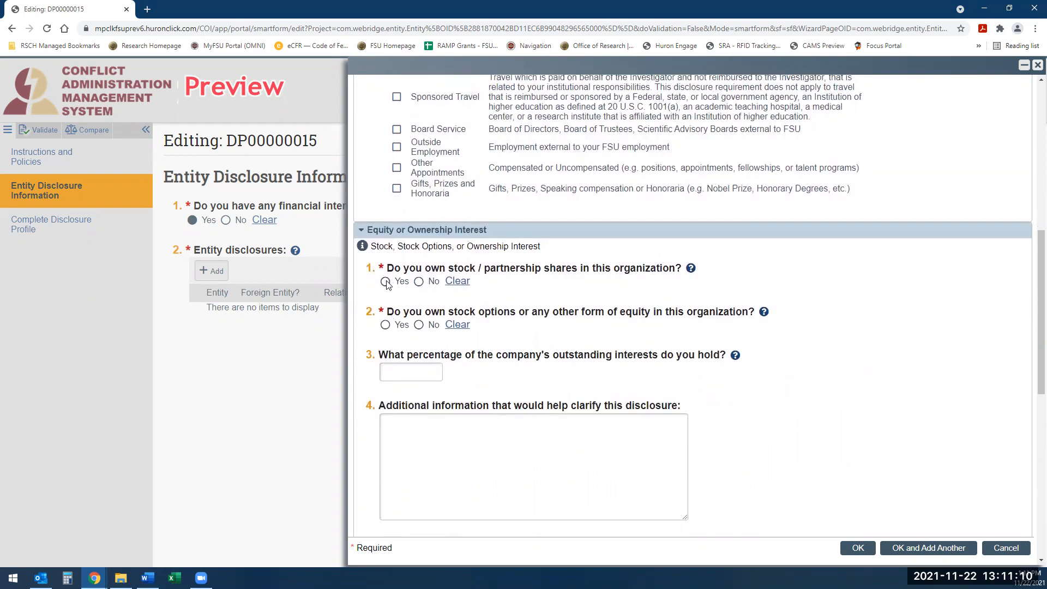
{"action": "left_click", "coordinate": [386, 282]}
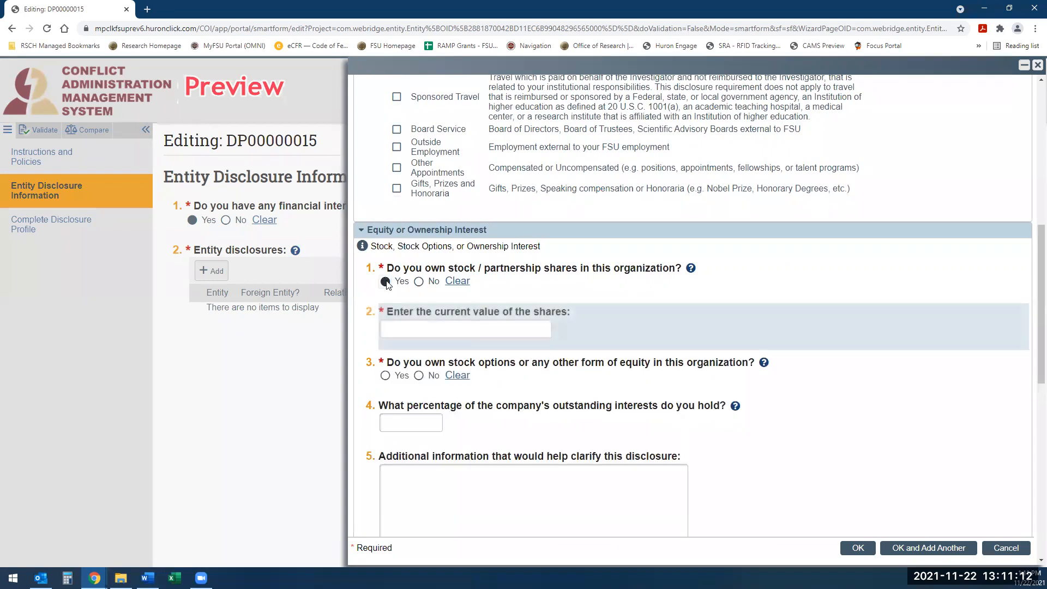
{"action": "left_click", "coordinate": [437, 330]}
{"action": "type", "text": "15000"}
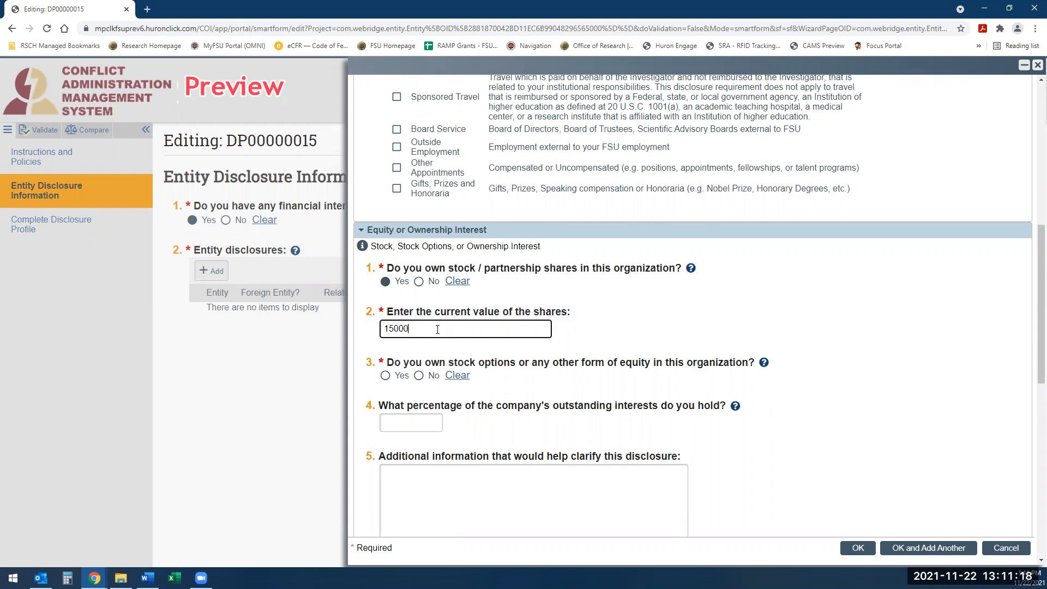
Step: Answer No to owning stock options or other equity and enter 20 as the percentage of outstanding interests held
{"action": "scroll", "coordinate": [424, 386], "scroll_direction": "down", "scroll_amount": 1}
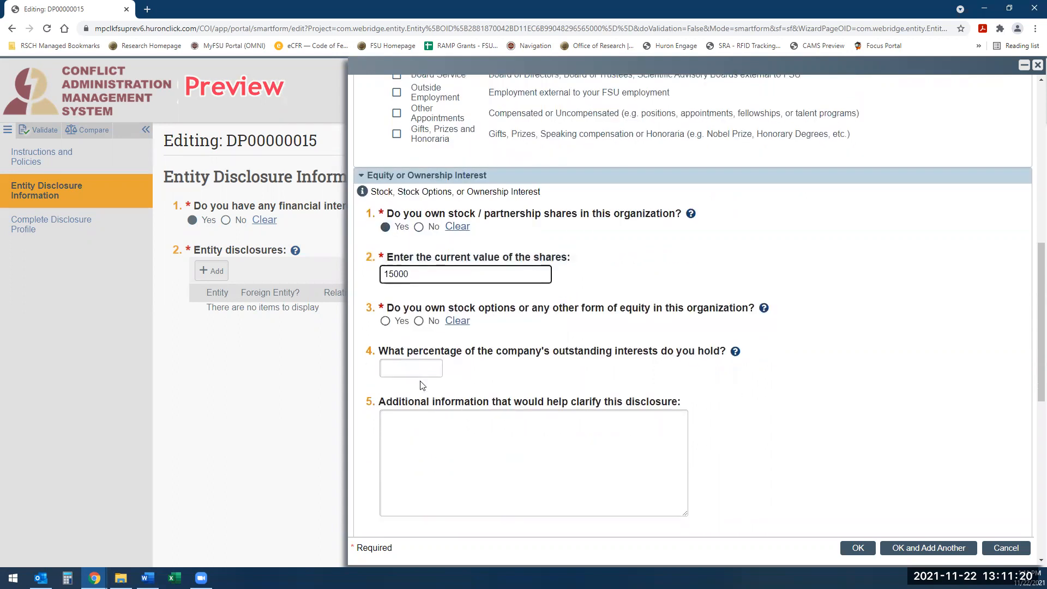
{"action": "left_click", "coordinate": [418, 322]}
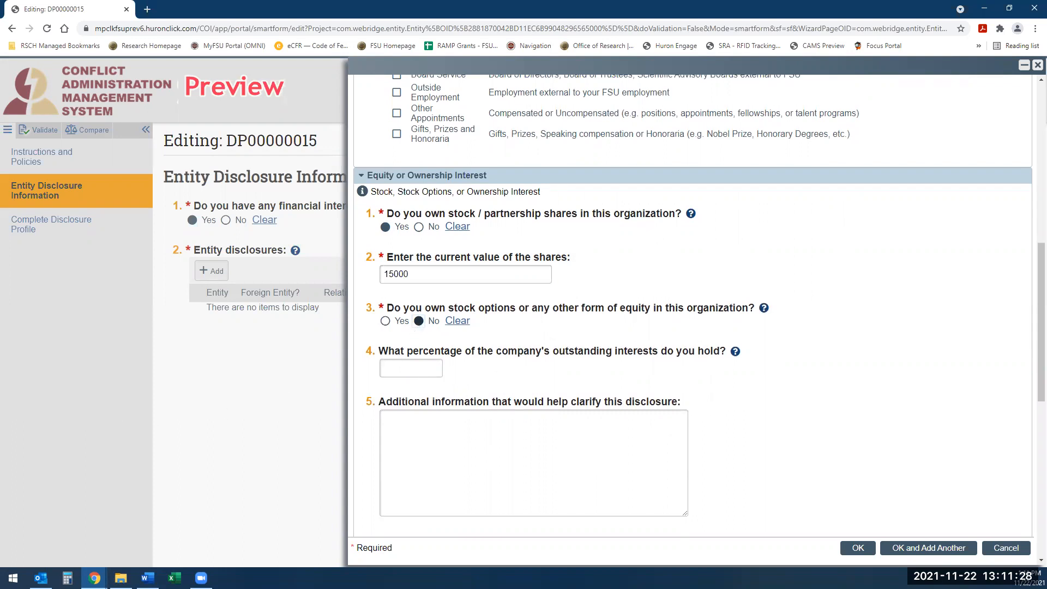
{"action": "left_click", "coordinate": [418, 365]}
{"action": "type", "text": "20"}
Step: Enter 8500 as the estimated consulting compensation in the past 12 months
{"action": "scroll", "coordinate": [451, 474], "scroll_direction": "down", "scroll_amount": 2}
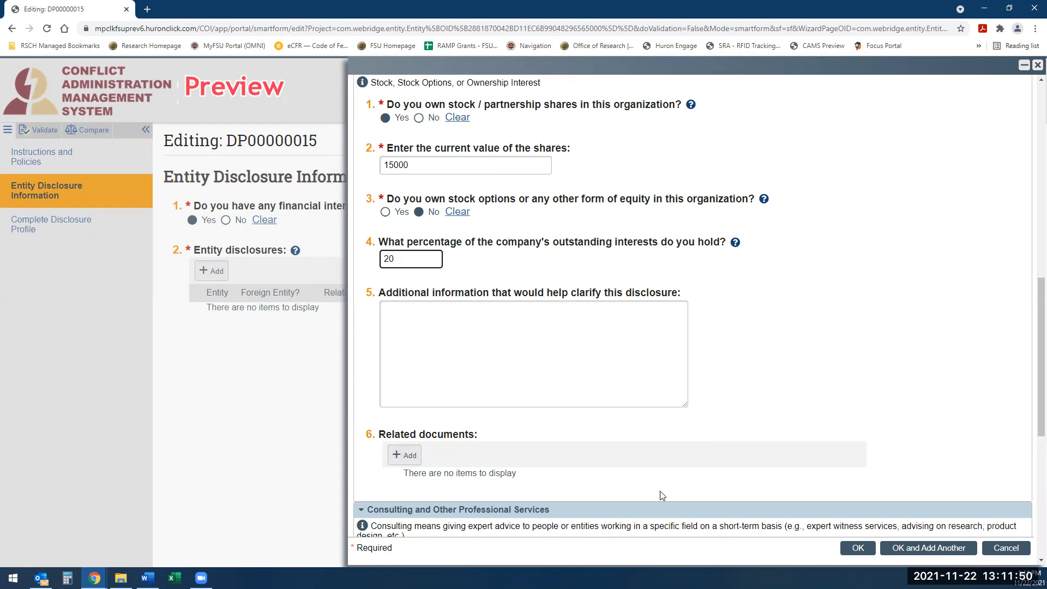
{"action": "scroll", "coordinate": [748, 483], "scroll_direction": "down", "scroll_amount": 5}
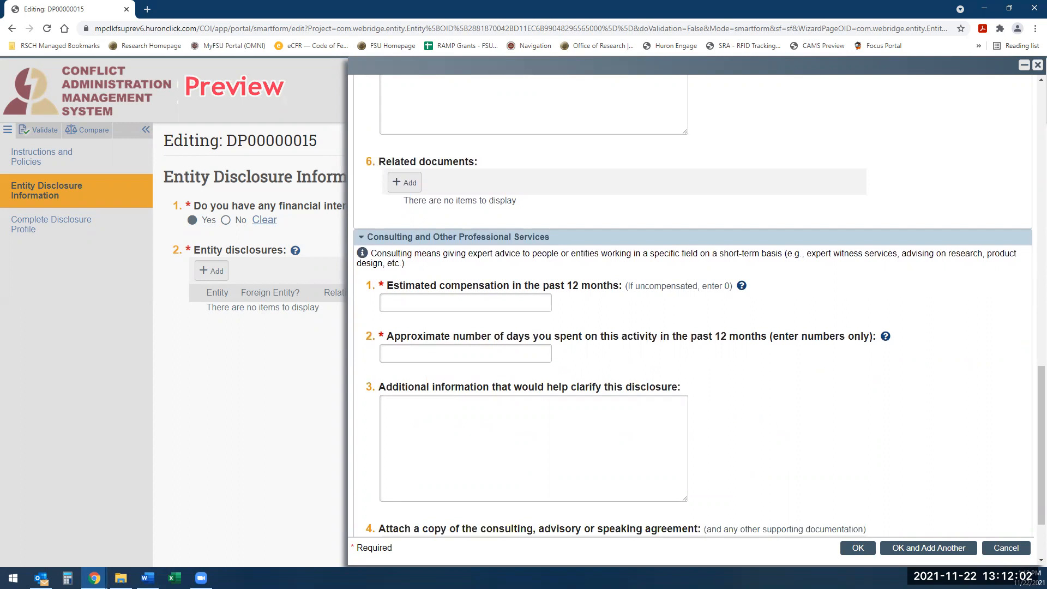
{"action": "left_click", "coordinate": [408, 302]}
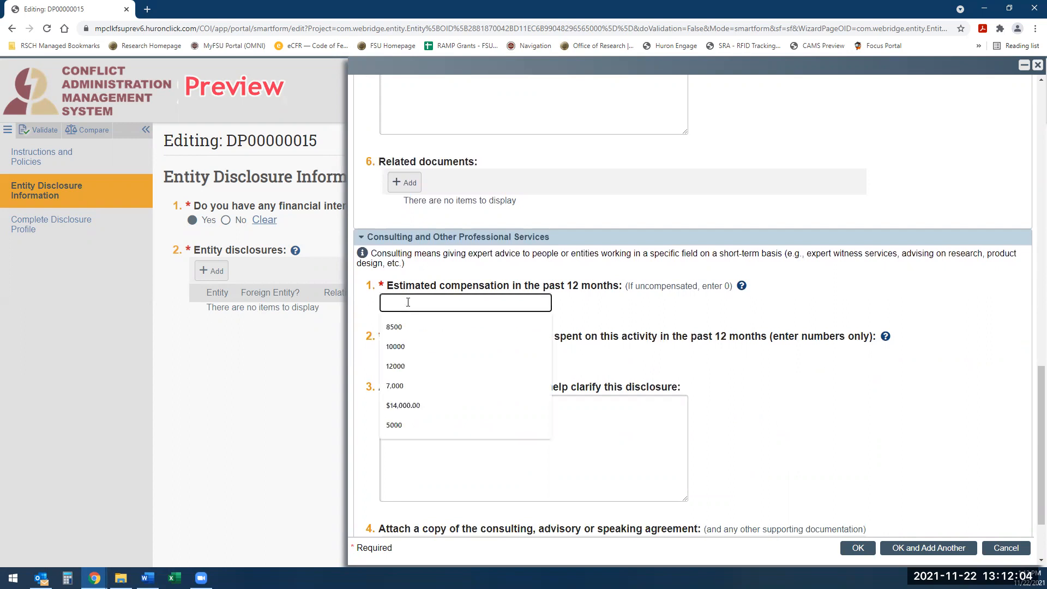
{"action": "type", "text": "8500"}
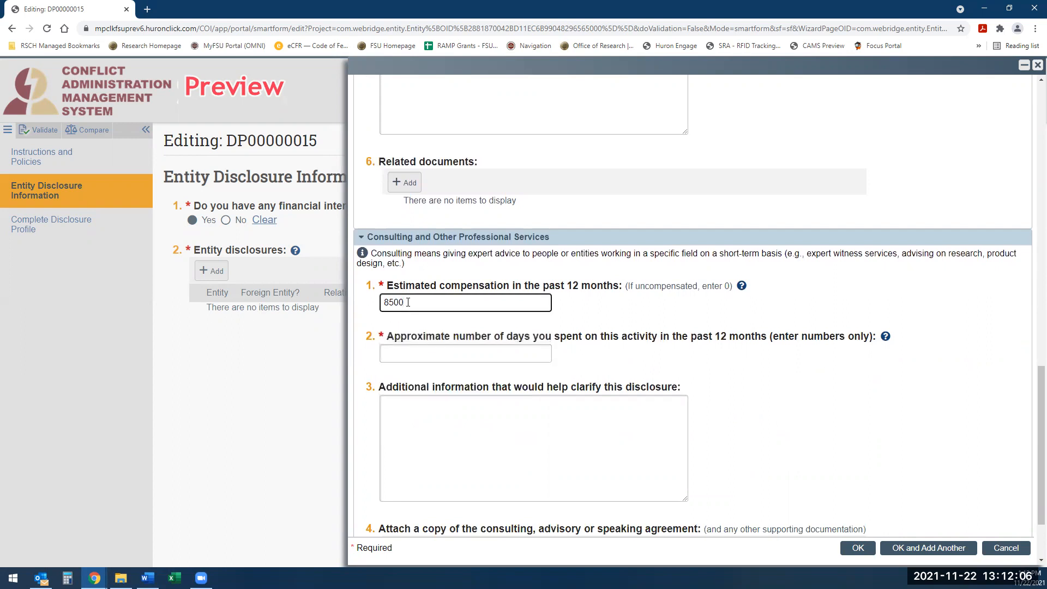
Step: Consult the help on calculating time spent and enter 17 as the approximate number of days for the consulting activity
{"action": "left_click", "coordinate": [401, 349]}
{"action": "left_click", "coordinate": [651, 367]}
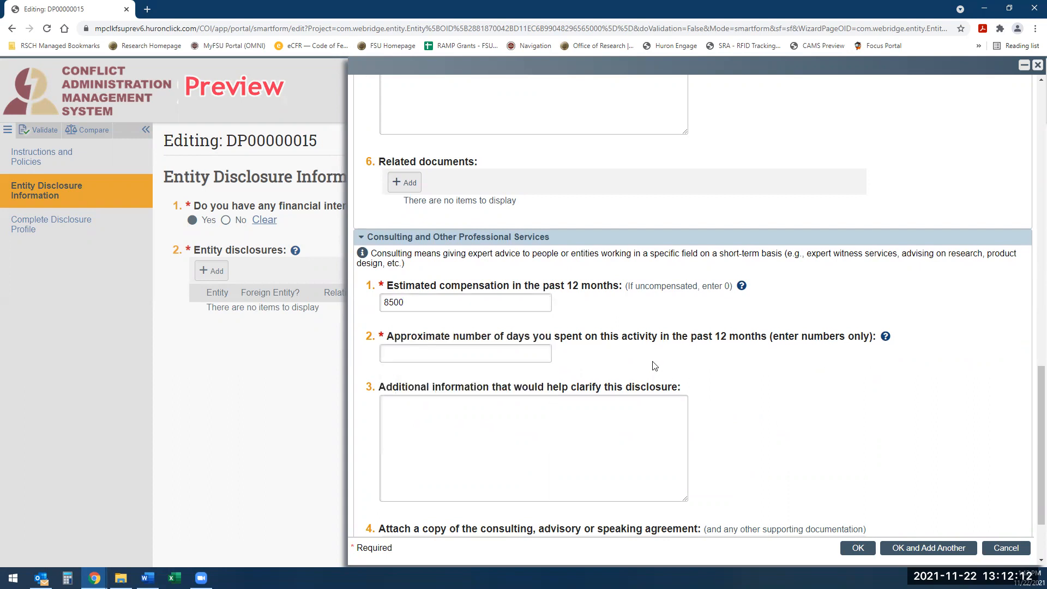
{"action": "left_click", "coordinate": [885, 337]}
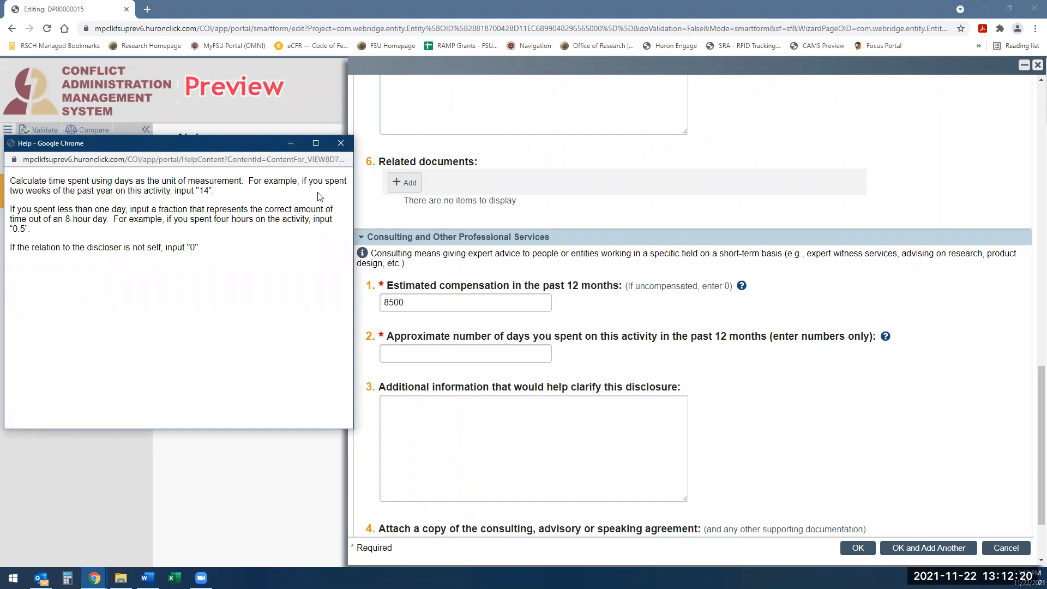
{"action": "left_click", "coordinate": [341, 143]}
{"action": "left_click", "coordinate": [405, 355]}
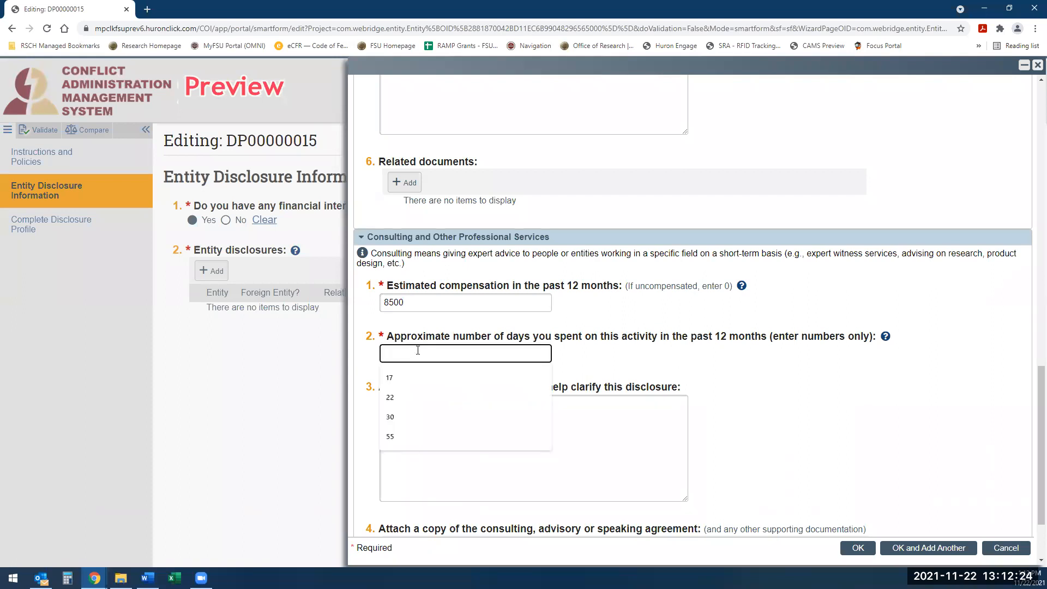
{"action": "type", "text": "17"}
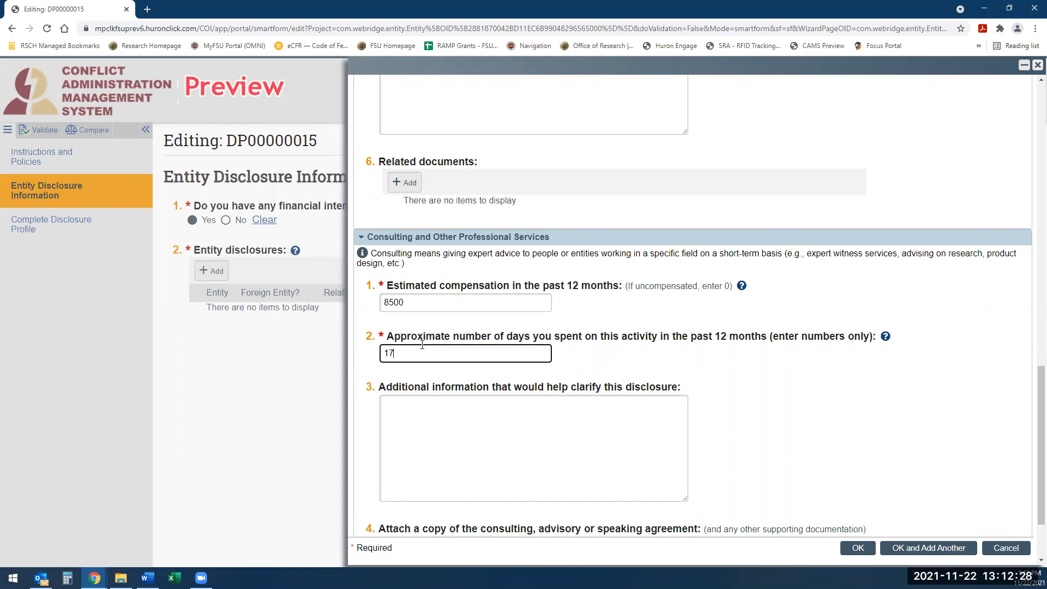
Step: Leave the consulting section's additional information and agreement attachment empty, and save the Abbott Laboratories disclosure
{"action": "left_click", "coordinate": [440, 411]}
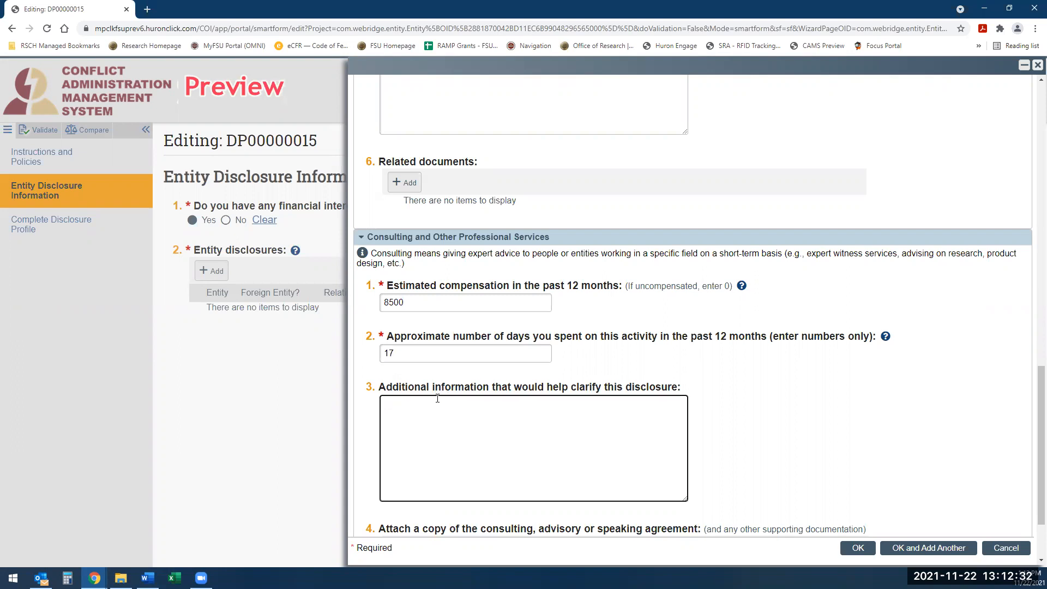
{"action": "scroll", "coordinate": [879, 464], "scroll_direction": "down", "scroll_amount": 2}
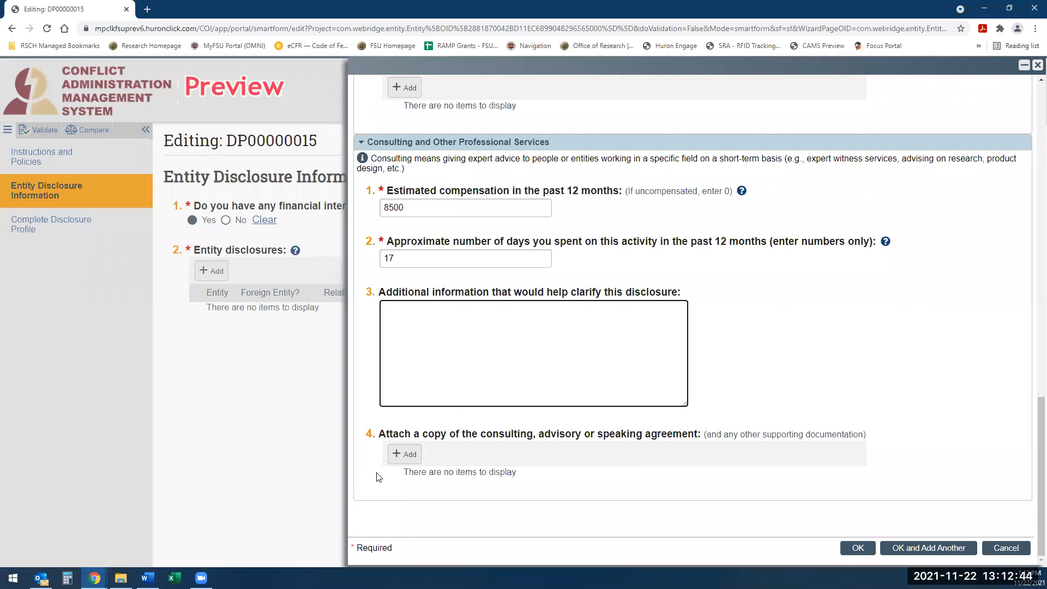
{"action": "left_click", "coordinate": [859, 548]}
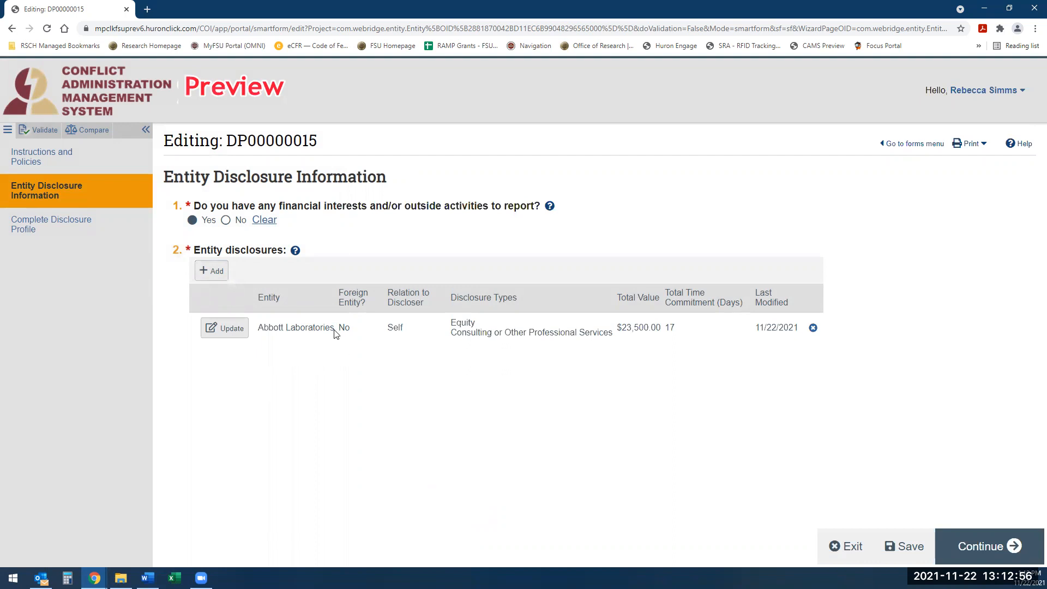
Step: Continue to the profile completion page, complete the disclosure profile update and confirm that the disclosure information is accurate and current
{"action": "left_click", "coordinate": [960, 549]}
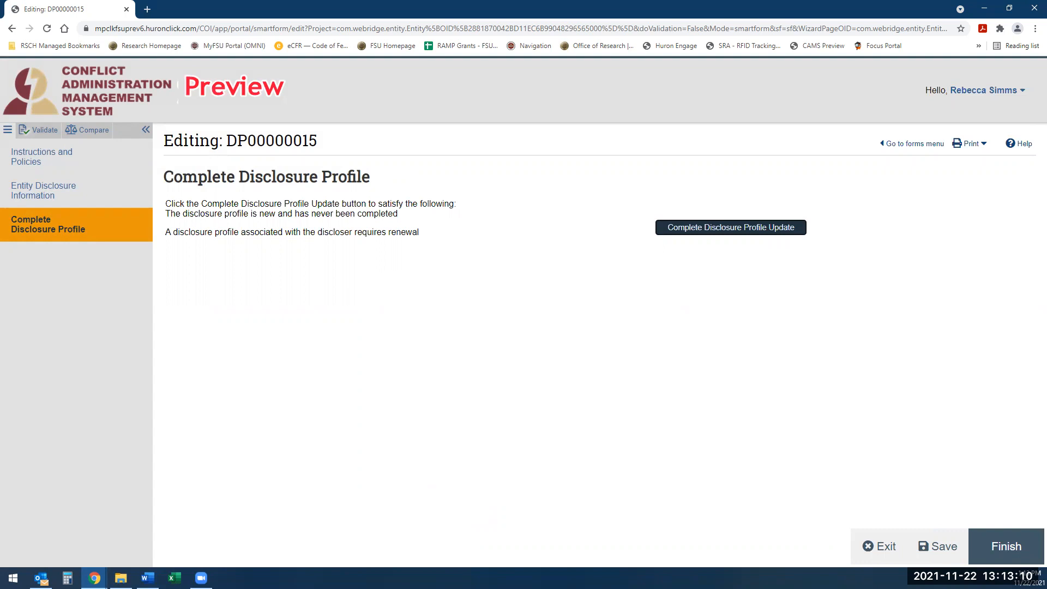
{"action": "left_click", "coordinate": [694, 227]}
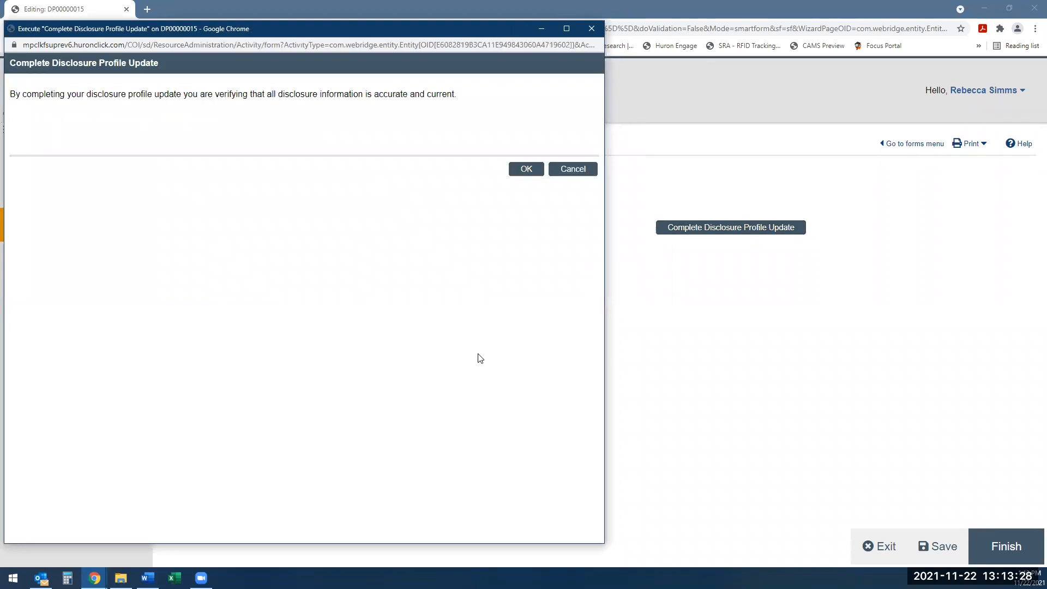
{"action": "left_click", "coordinate": [524, 173]}
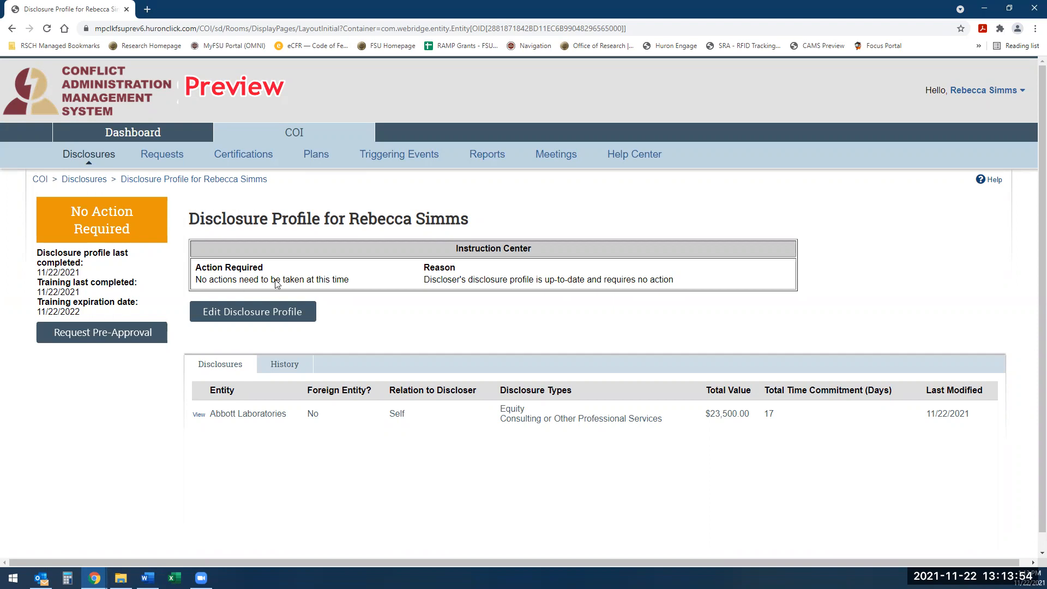
Step: Log off and sign back in by entering the demo account's user name and password
{"action": "left_click", "coordinate": [962, 93]}
{"action": "left_click", "coordinate": [965, 131]}
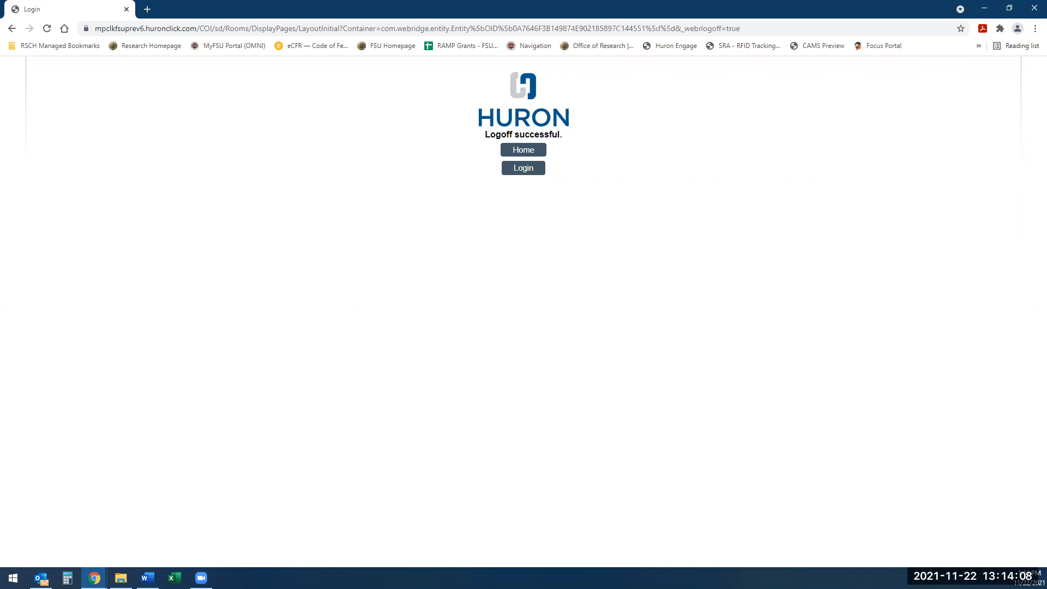
{"action": "left_click", "coordinate": [524, 170]}
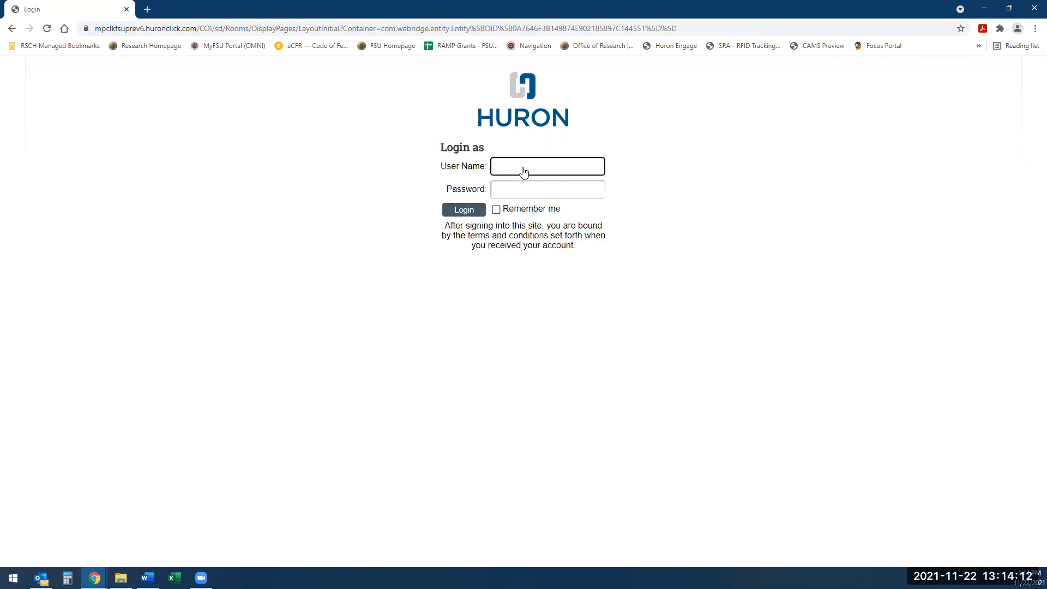
{"action": "type", "text": "fsudemo1"}
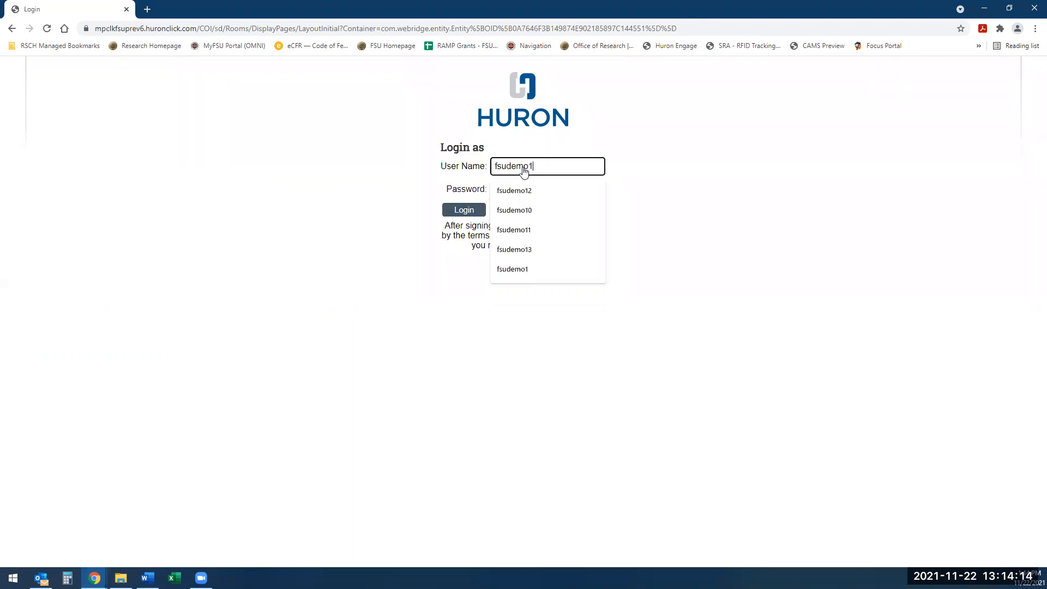
{"action": "type", "text": "2"}
{"action": "left_click", "coordinate": [507, 191]}
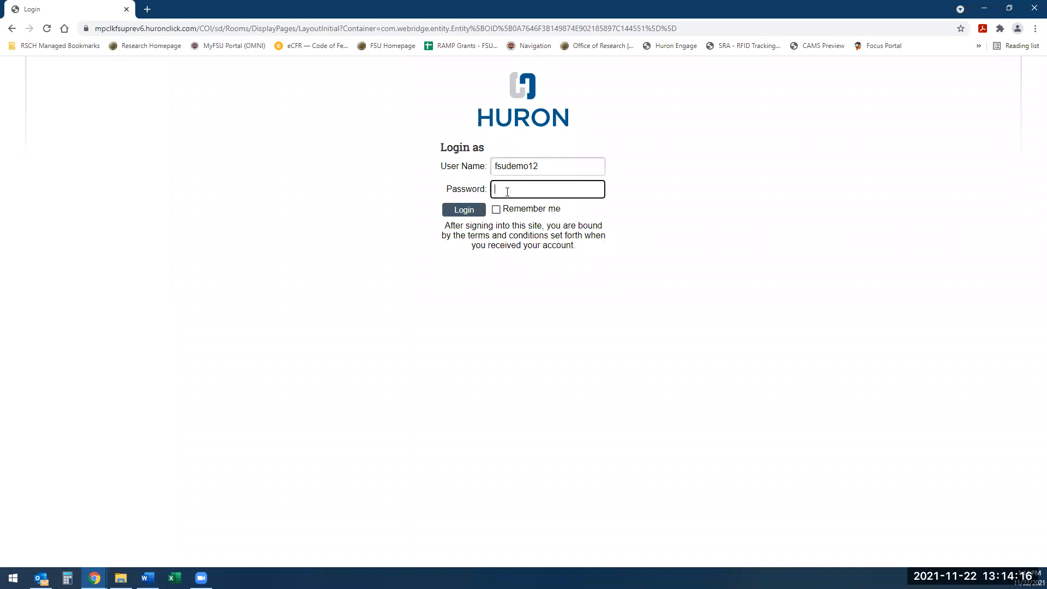
{"action": "type", "text": "****"}
{"action": "left_click", "coordinate": [466, 210]}
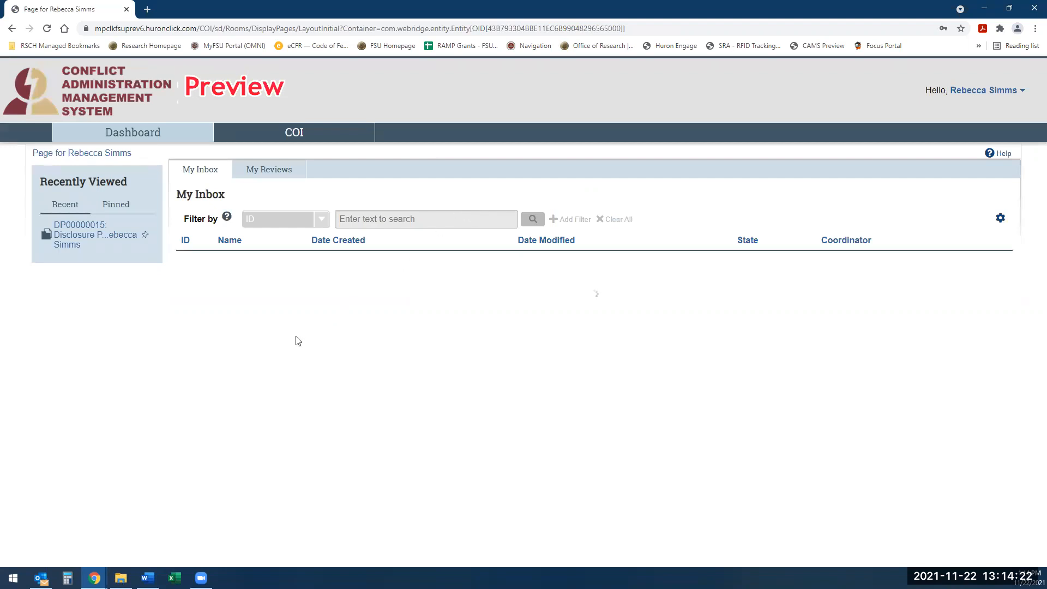
Step: Open the discloser's COI disclosure profile for editing and start adding another entity disclosure
{"action": "left_click", "coordinate": [272, 136]}
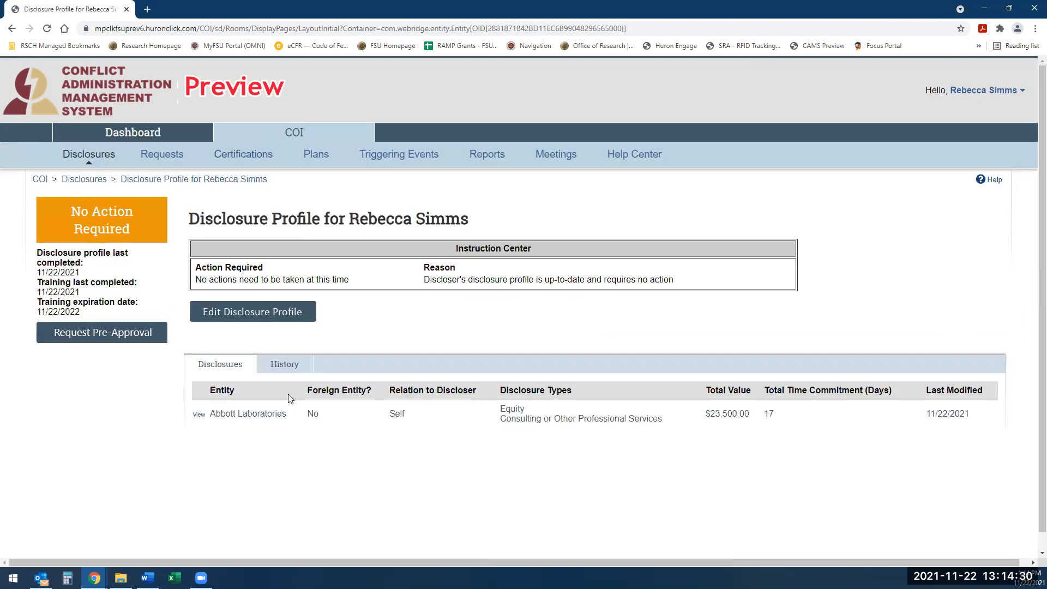
{"action": "left_click", "coordinate": [277, 315]}
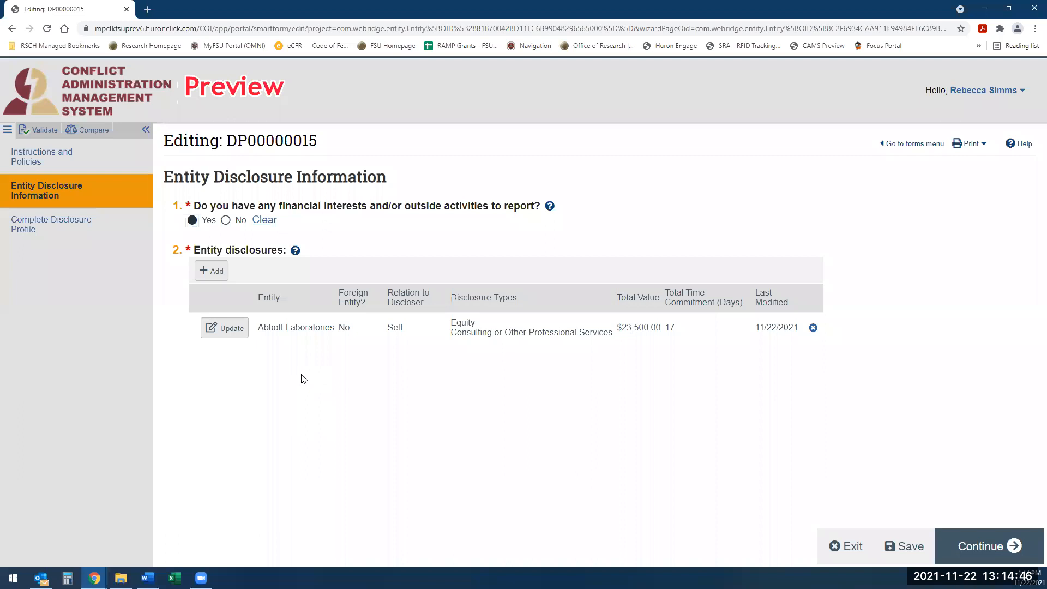
{"action": "left_click", "coordinate": [216, 271]}
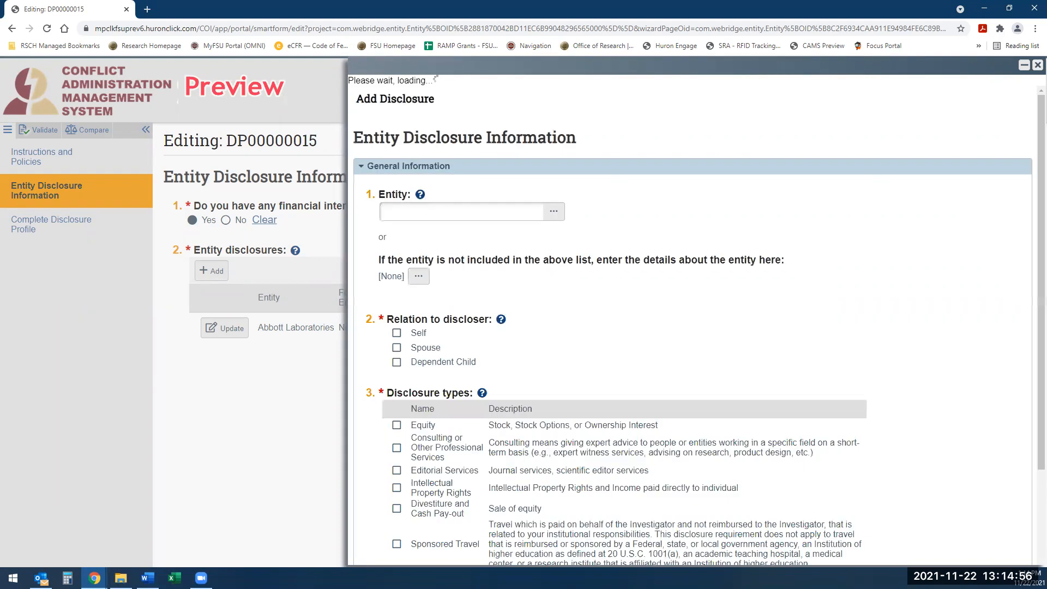
Step: Search the entity list for Horizon Industries, and clear the search text
{"action": "left_click", "coordinate": [407, 200]}
{"action": "type", "text": "Hor"}
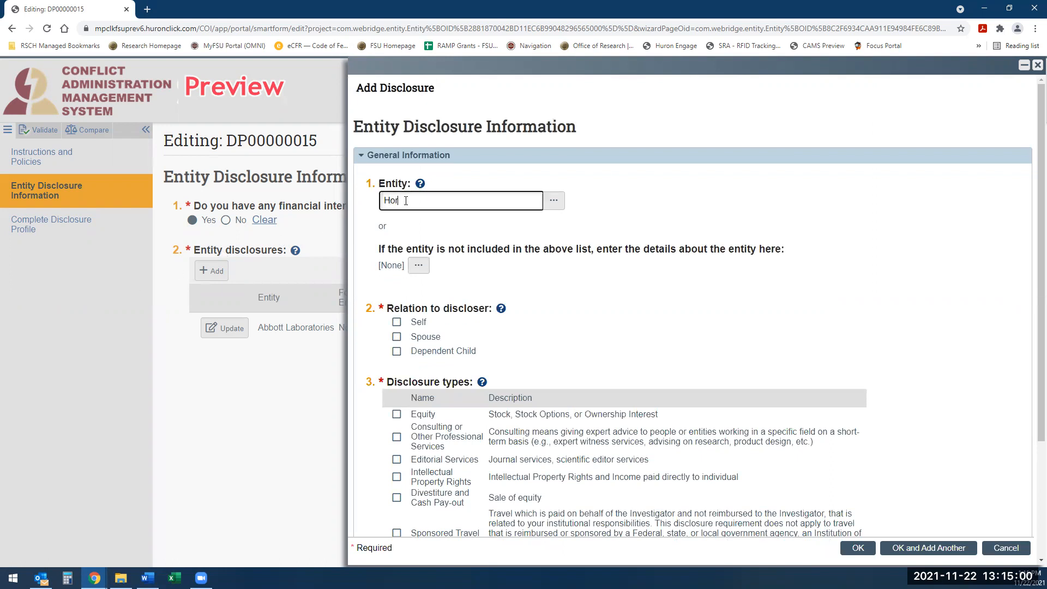
{"action": "type", "text": "izon Industries"}
{"action": "left_click_drag", "start_coordinate": [458, 202], "coordinate": [369, 202]}
{"action": "key", "text": "BackSpace"}
Step: Add Horizon Industries as a write-in entity, answering No to publicly traded and No to foreign entity
{"action": "left_click", "coordinate": [419, 267]}
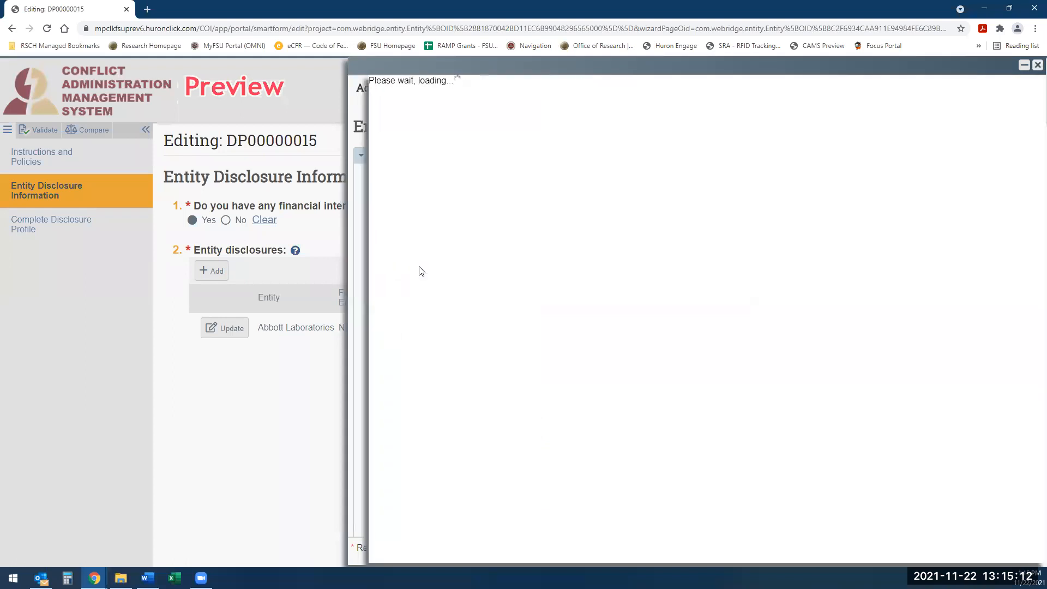
{"action": "left_click", "coordinate": [421, 143]}
{"action": "type", "text": "Horizon"}
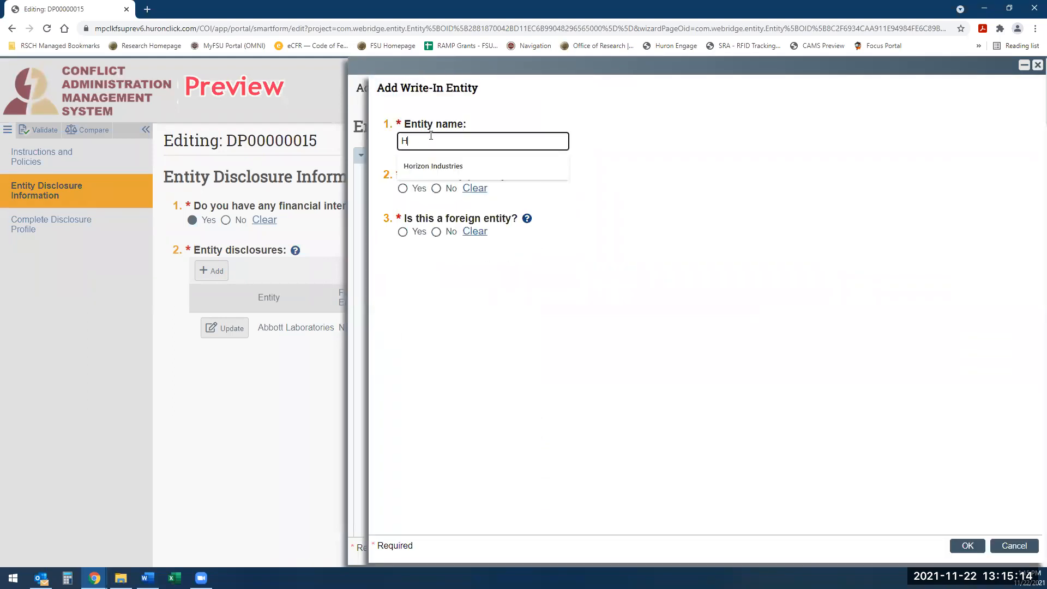
{"action": "left_click", "coordinate": [419, 166]}
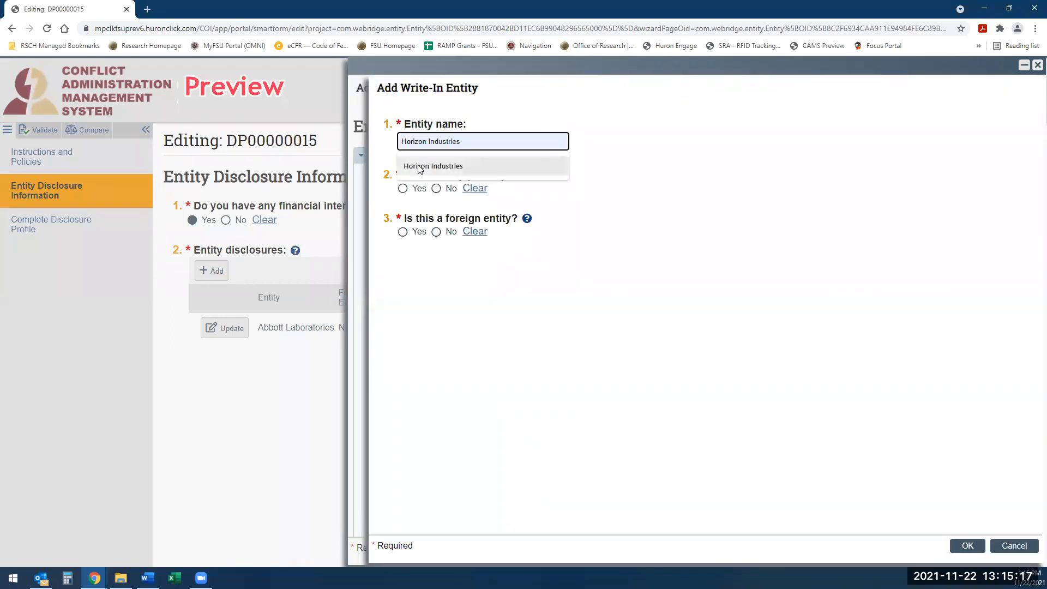
{"action": "left_click", "coordinate": [436, 188]}
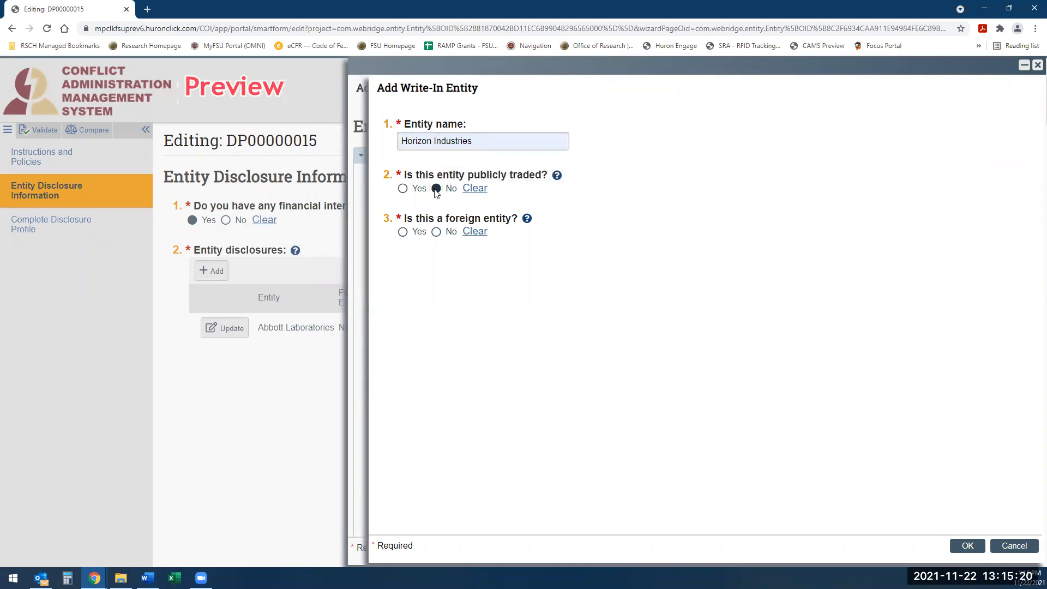
{"action": "left_click", "coordinate": [436, 232]}
{"action": "left_click", "coordinate": [967, 546]}
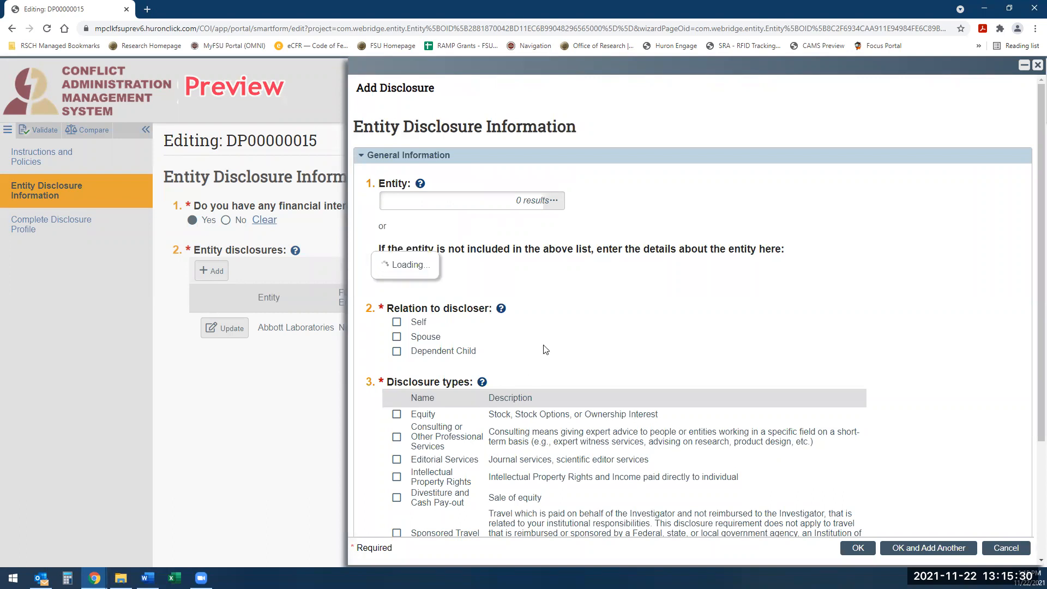
Step: Set the relation to discloser to Spouse and choose Equity as the disclosure type for Horizon Industries
{"action": "scroll", "coordinate": [544, 345], "scroll_direction": "down", "scroll_amount": 1}
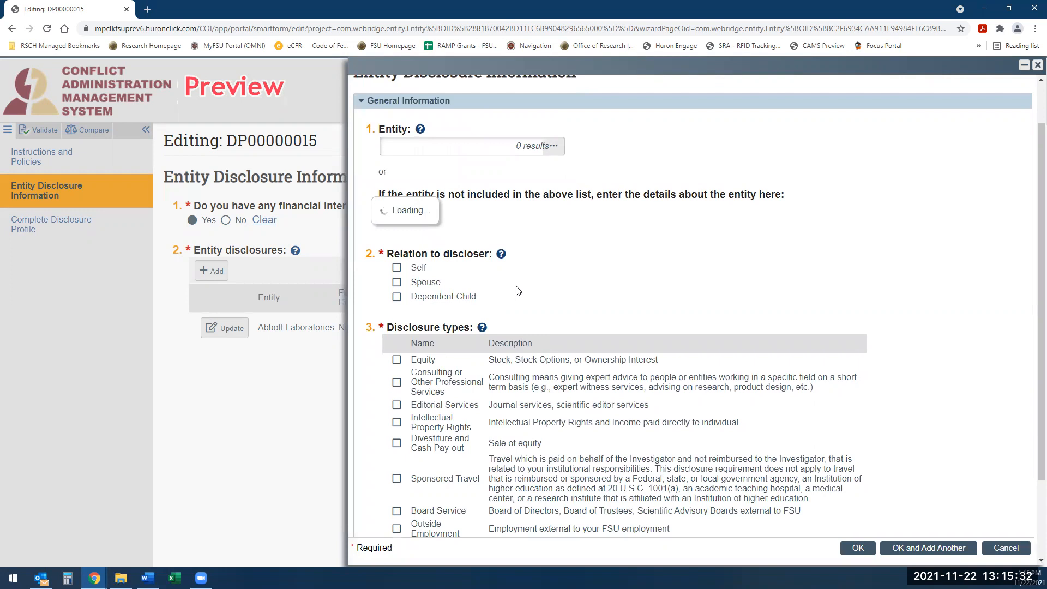
{"action": "scroll", "coordinate": [518, 291], "scroll_direction": "down", "scroll_amount": 1}
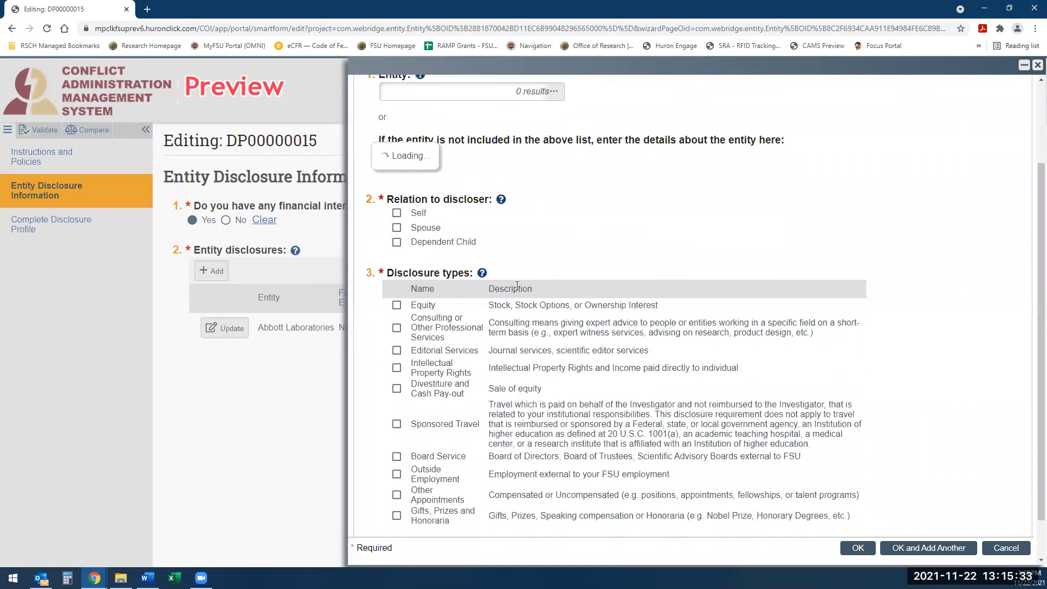
{"action": "left_click", "coordinate": [397, 228]}
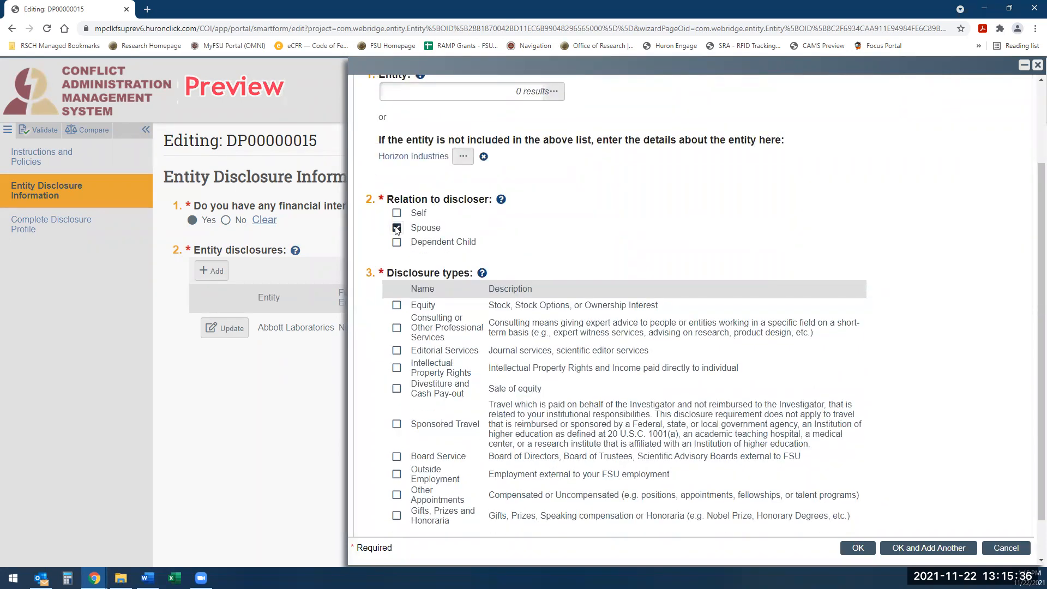
{"action": "scroll", "coordinate": [458, 353], "scroll_direction": "down", "scroll_amount": 1}
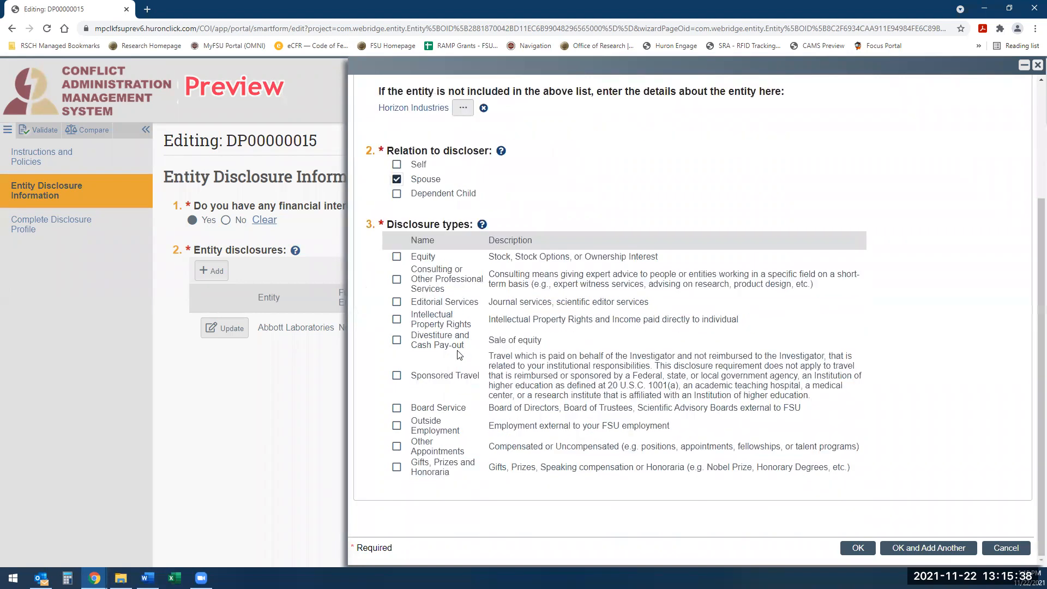
{"action": "left_click", "coordinate": [397, 257]}
{"action": "scroll", "coordinate": [656, 454], "scroll_direction": "down", "scroll_amount": 1}
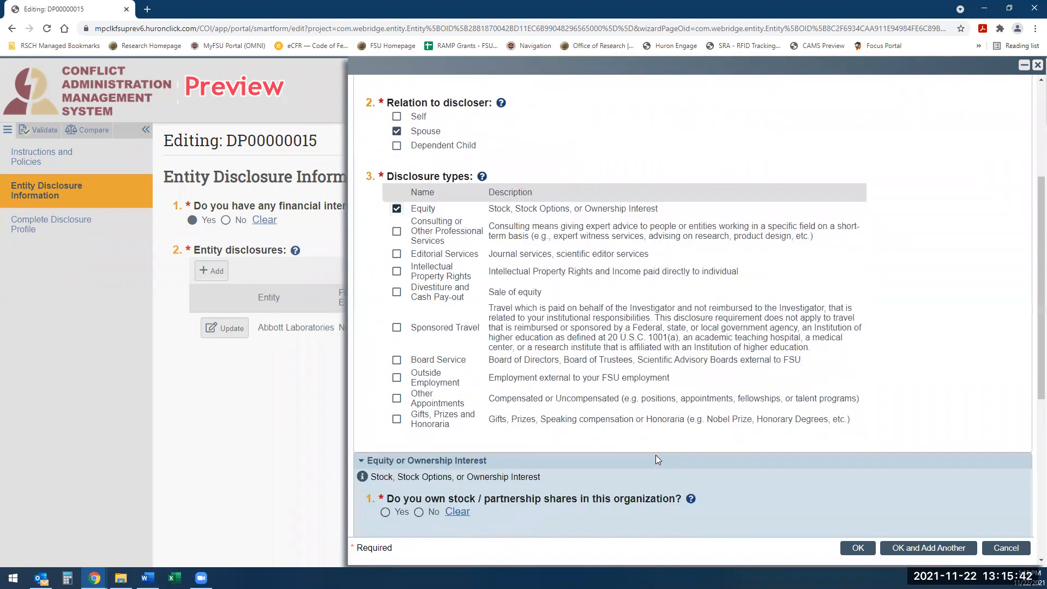
Step: Answer Yes to owning stock or partnership shares and enter 25000 as the current value of the shares
{"action": "scroll", "coordinate": [655, 455], "scroll_direction": "down", "scroll_amount": 5}
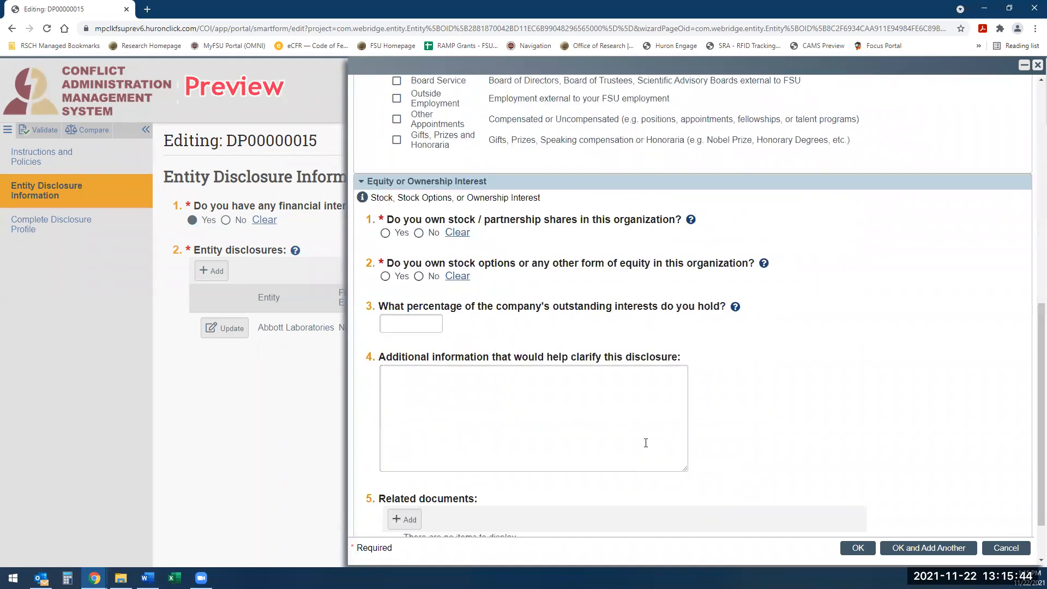
{"action": "left_click", "coordinate": [385, 233]}
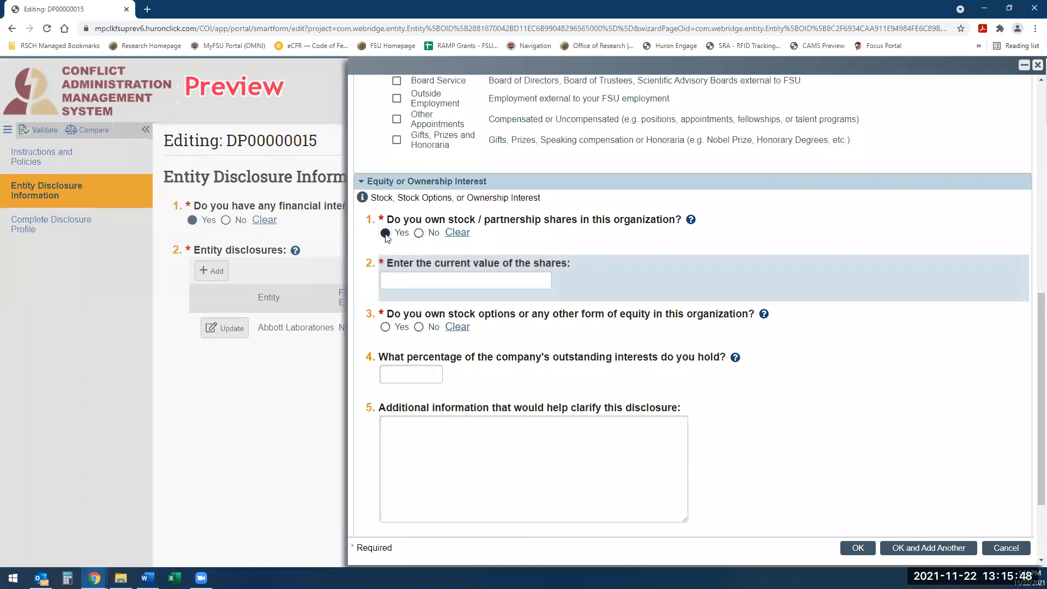
{"action": "left_click", "coordinate": [419, 281]}
{"action": "type", "text": "2"}
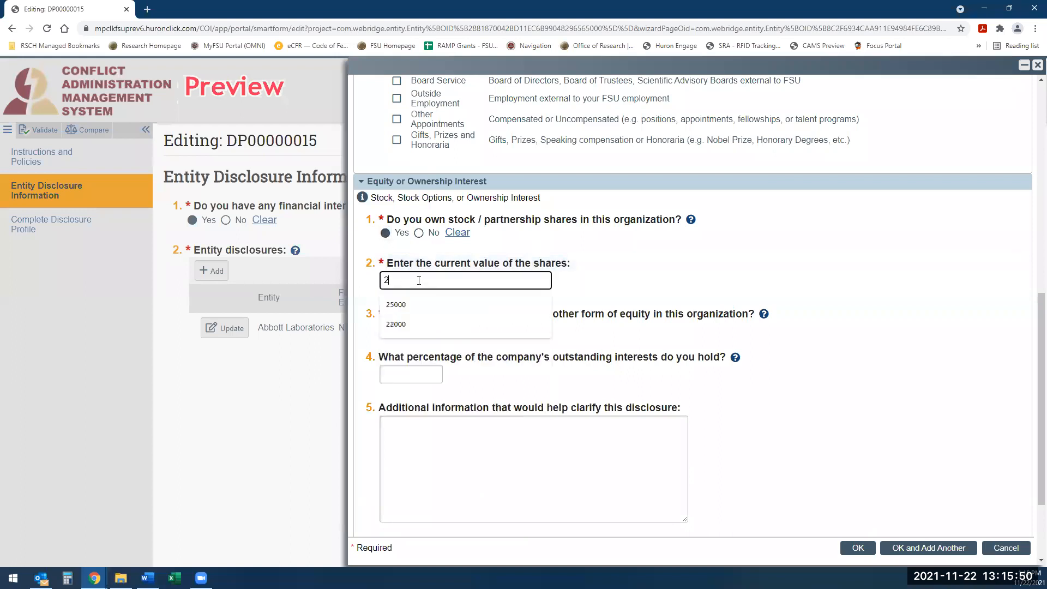
{"action": "type", "text": "5000"}
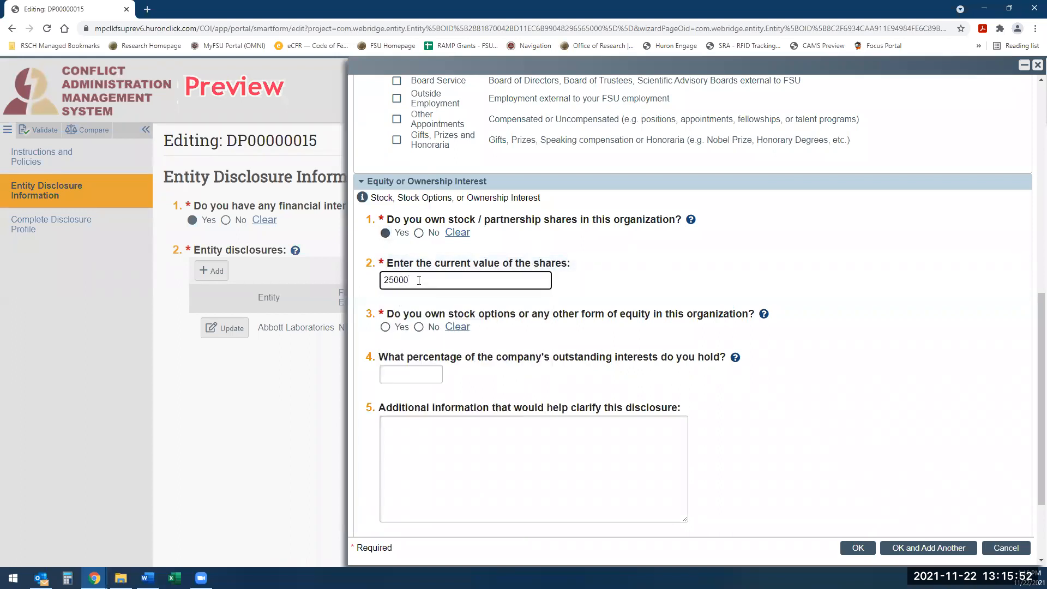
Step: Answer No to owning stock options or other equity, leave the optional fields empty, and save the Horizon Industries disclosure
{"action": "left_click", "coordinate": [418, 327]}
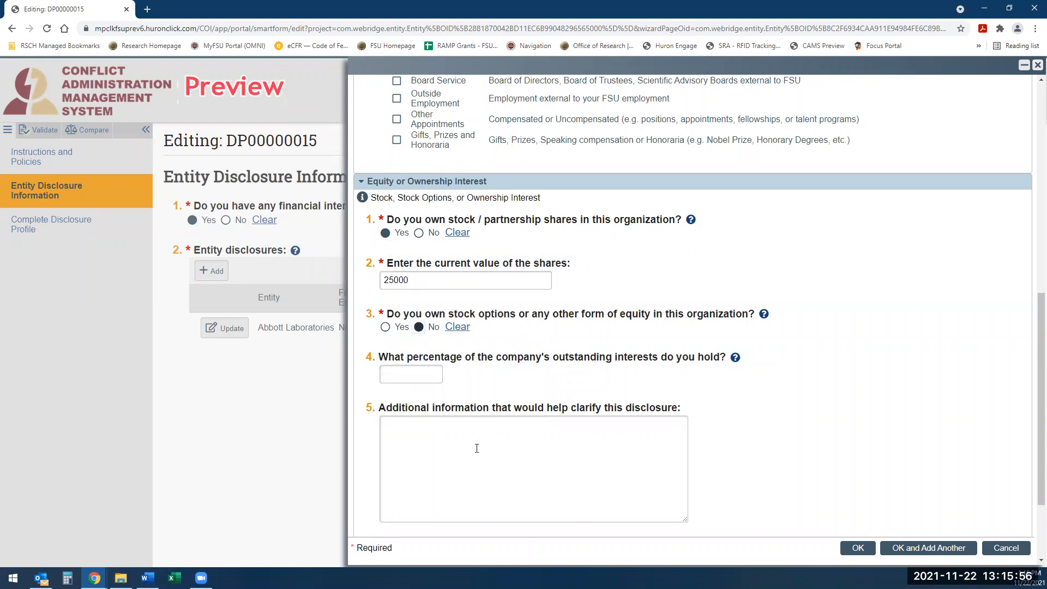
{"action": "scroll", "coordinate": [476, 448], "scroll_direction": "down", "scroll_amount": 2}
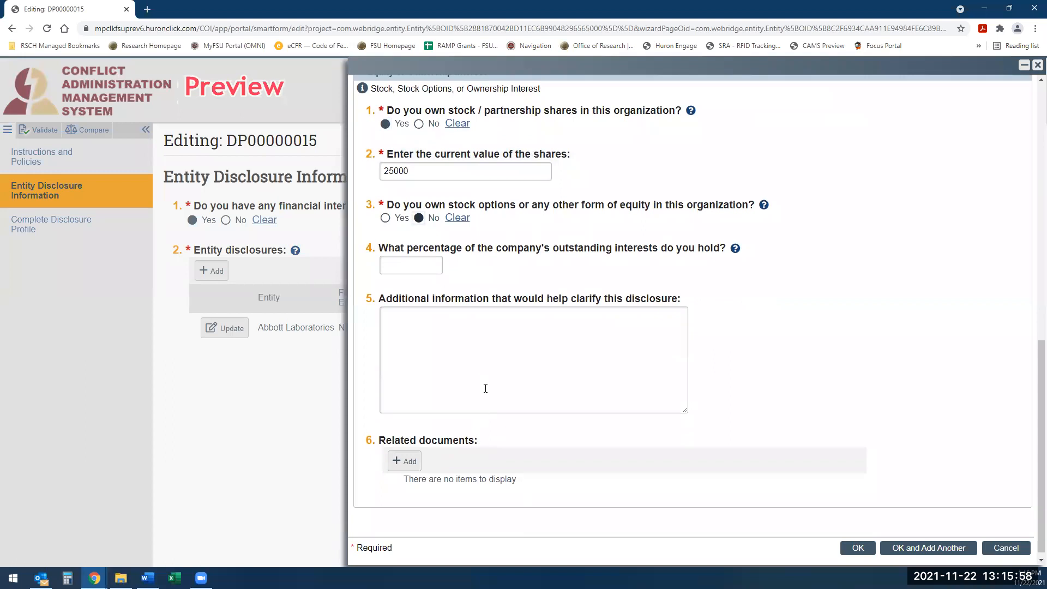
{"action": "left_click", "coordinate": [854, 555]}
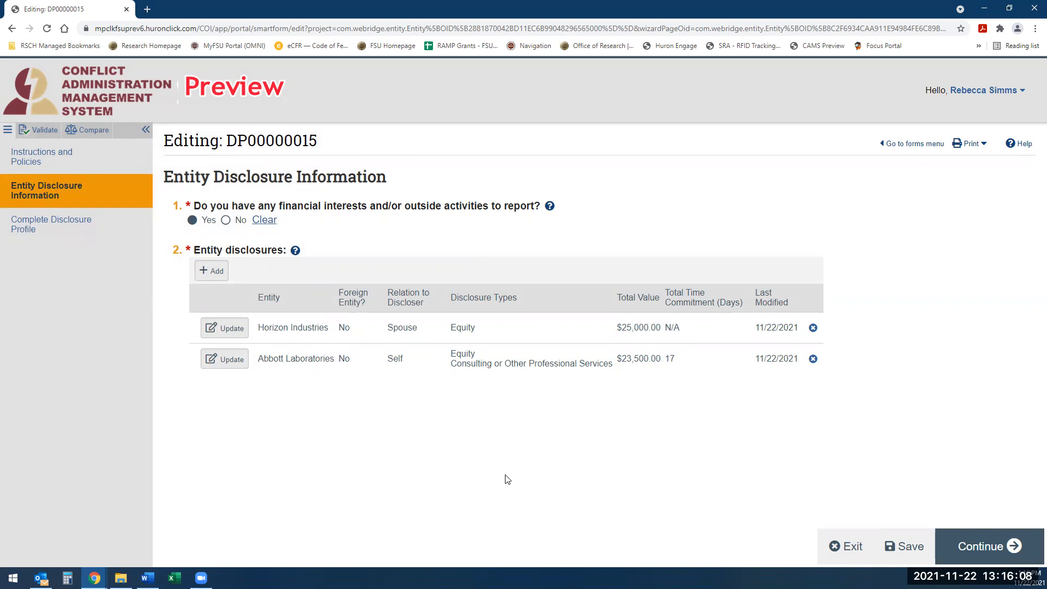
Step: Submit the updated disclosure profile containing the Horizon Industries disclosure, verifying that all information is accurate and current
{"action": "left_click", "coordinate": [965, 544]}
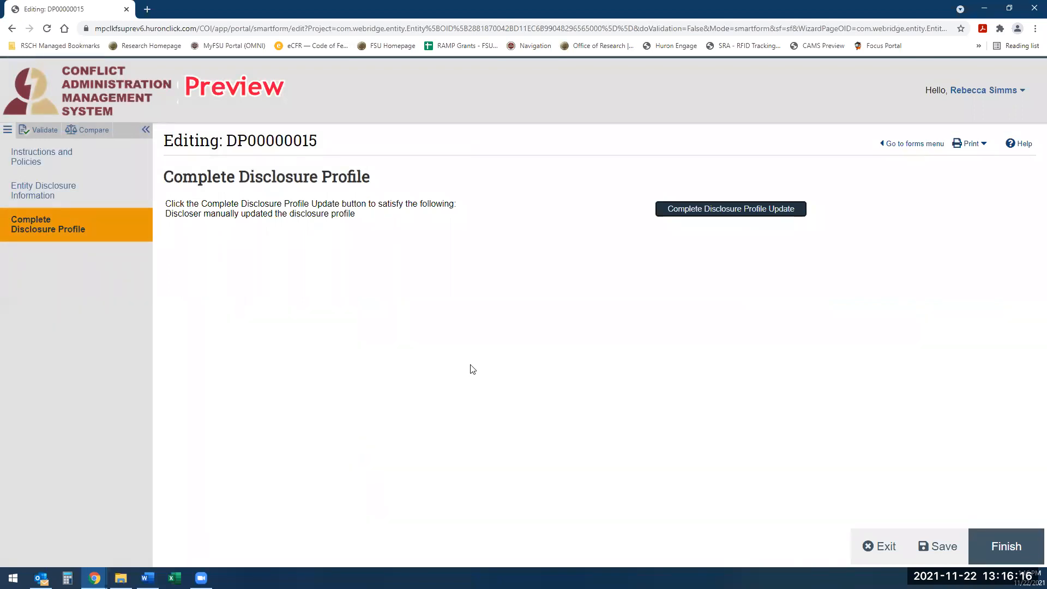
{"action": "left_click", "coordinate": [705, 210]}
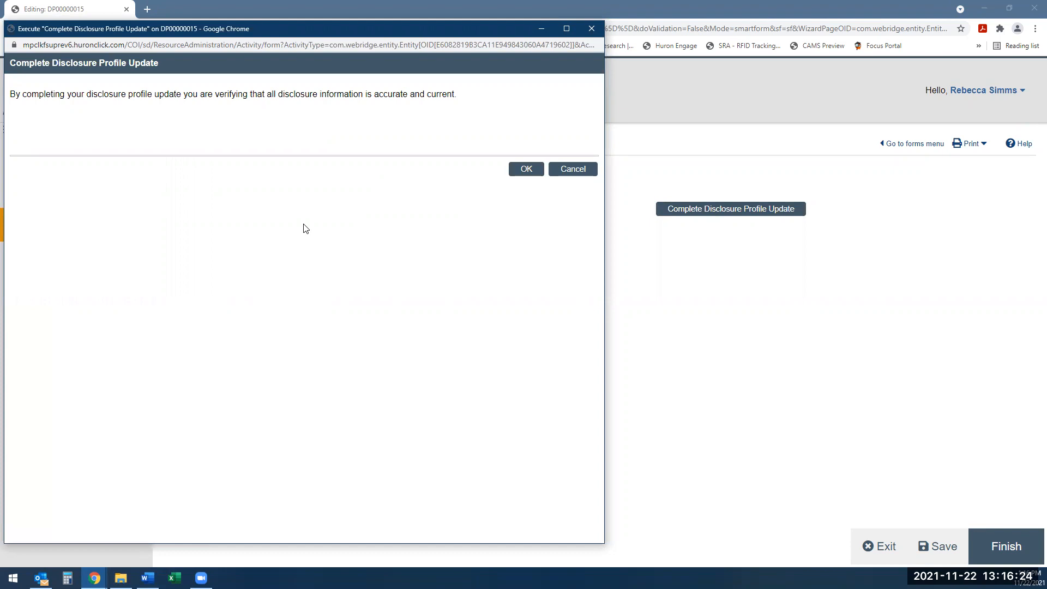
{"action": "left_click", "coordinate": [519, 170]}
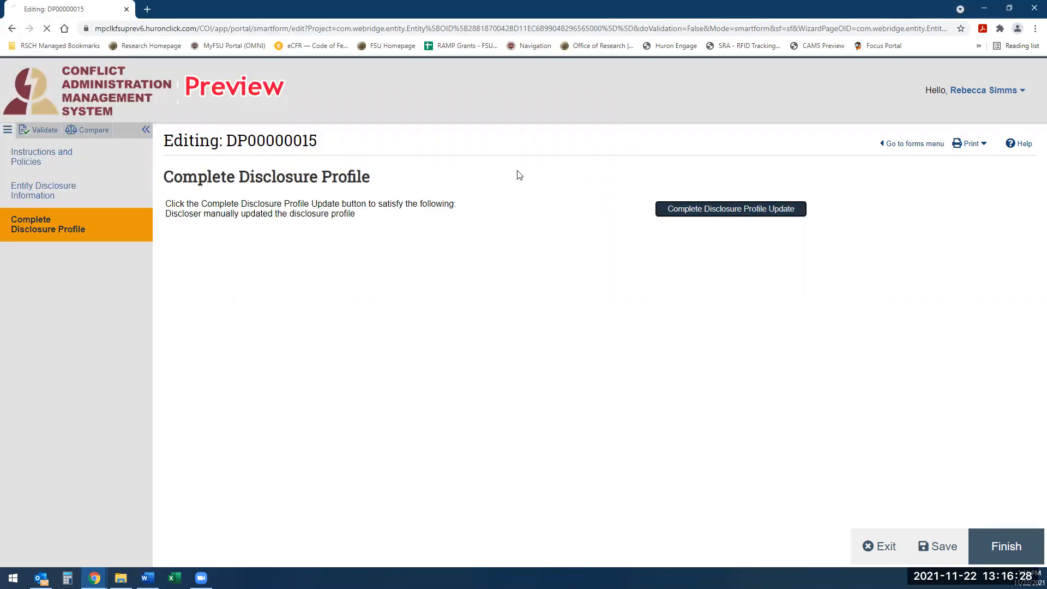